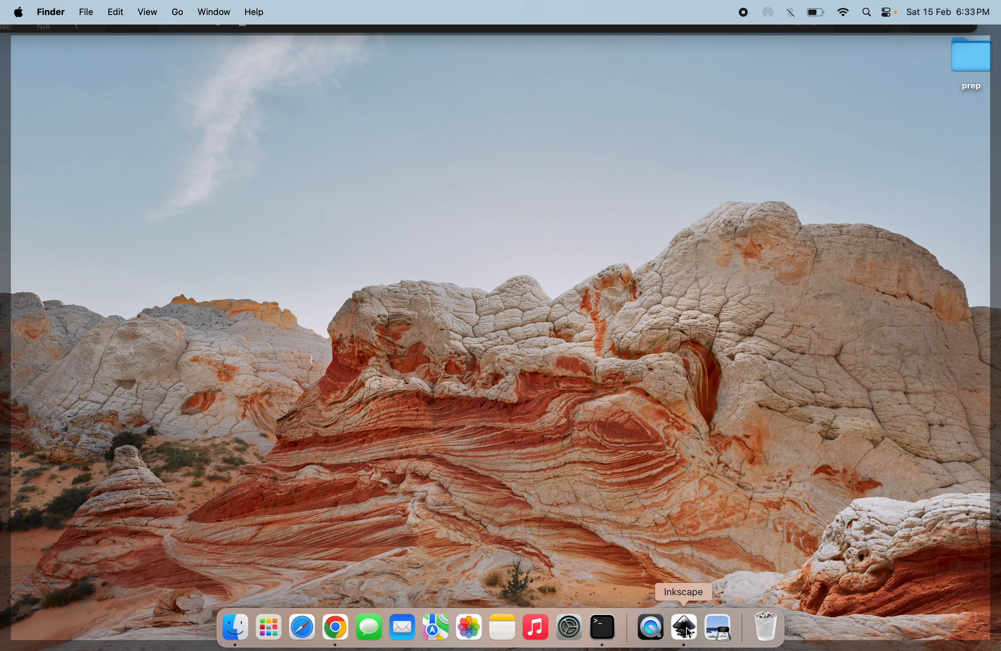
Switch to Inkscape and open MnO2.png from Documents, embedding the image with DPI from file and automatic rendering
left_click(685, 629)
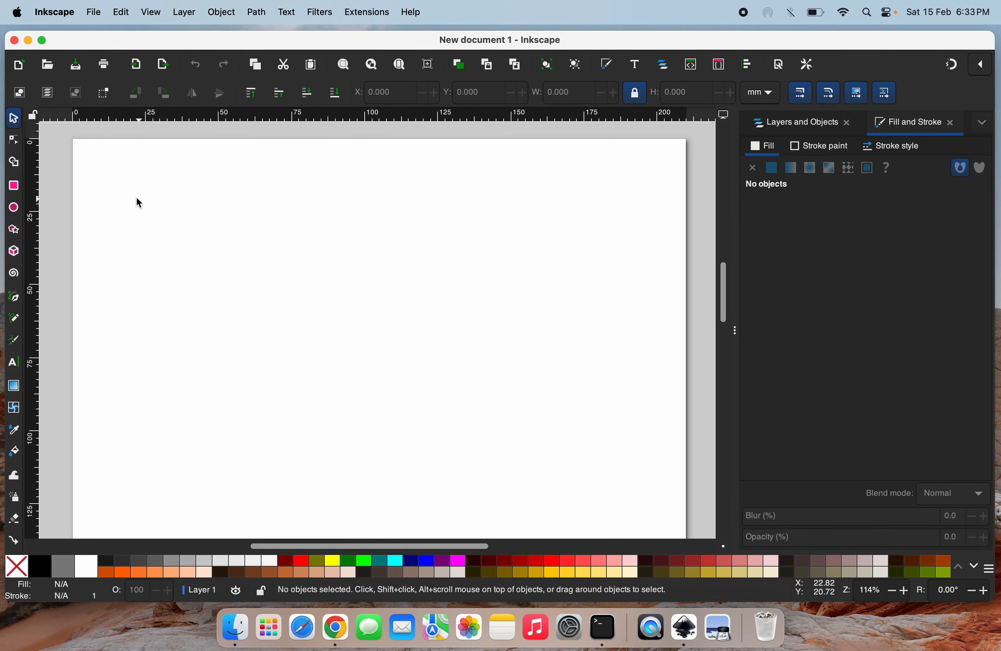
left_click(94, 16)
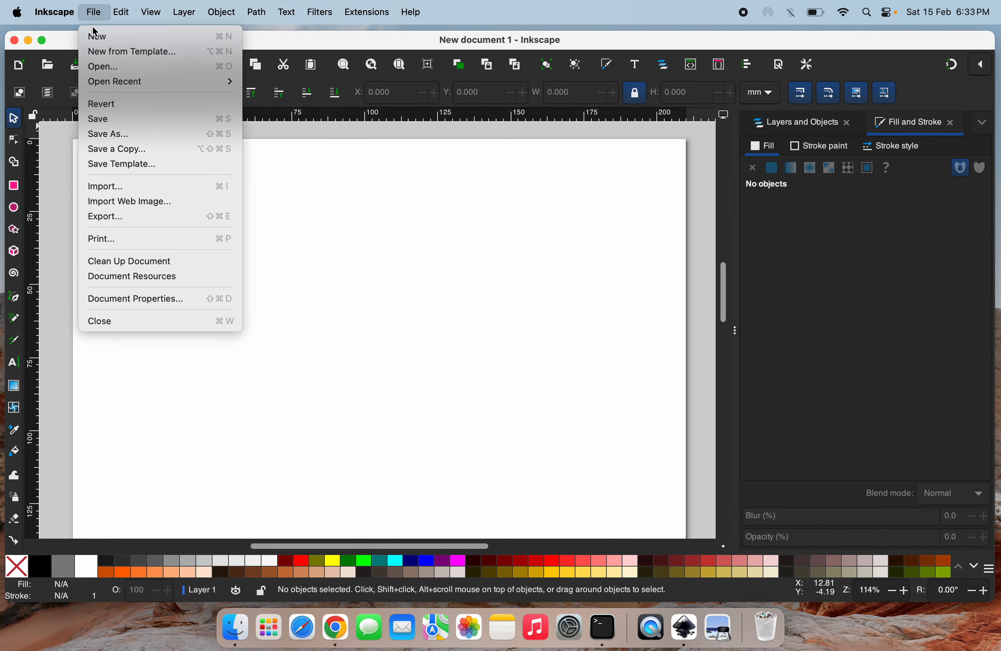
left_click(103, 70)
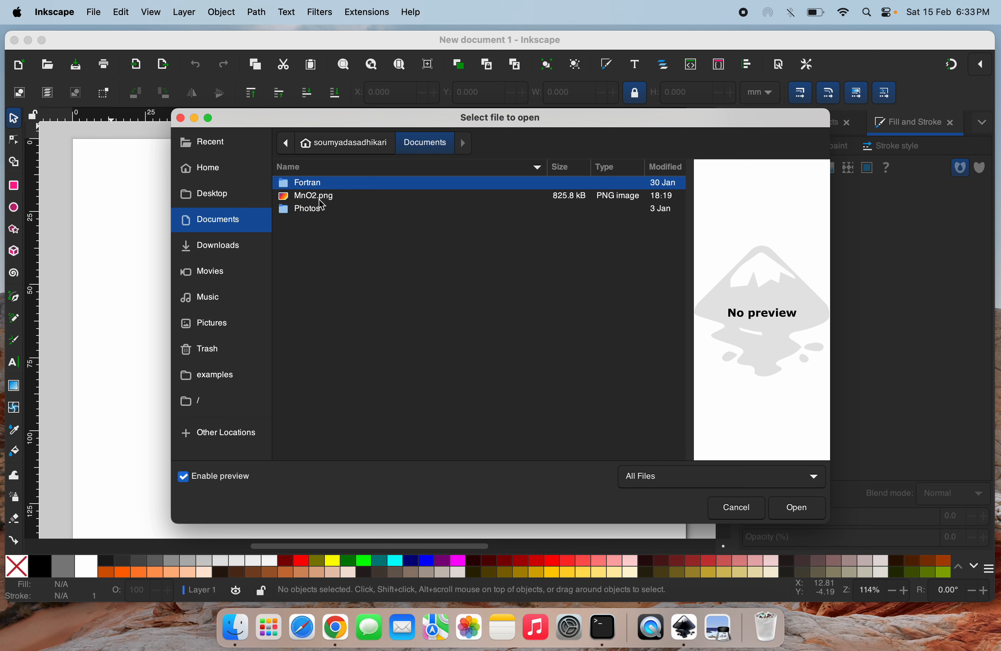
left_click(322, 200)
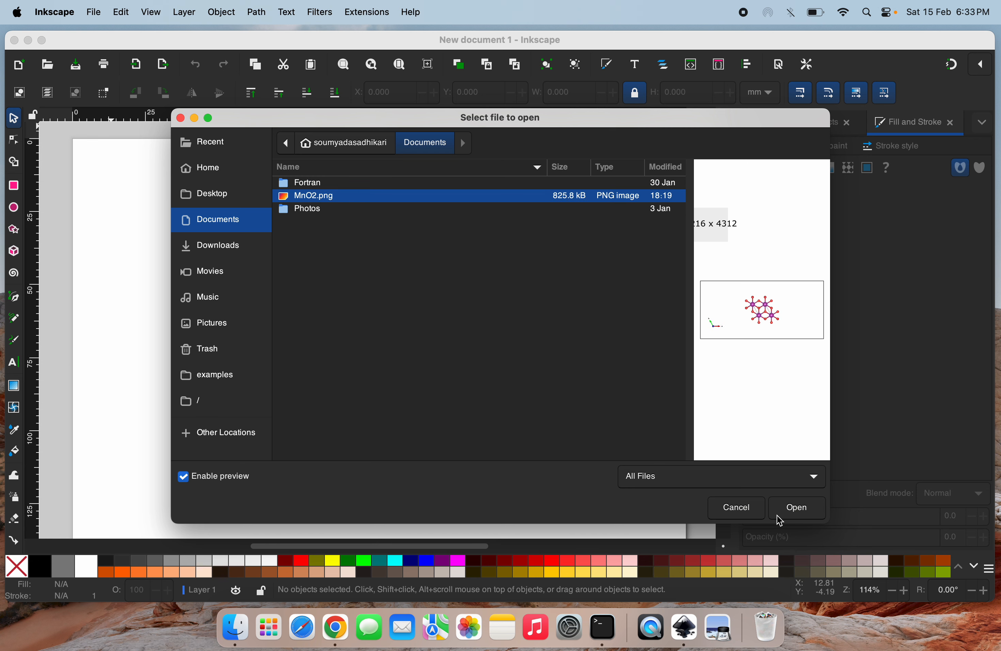
left_click(796, 510)
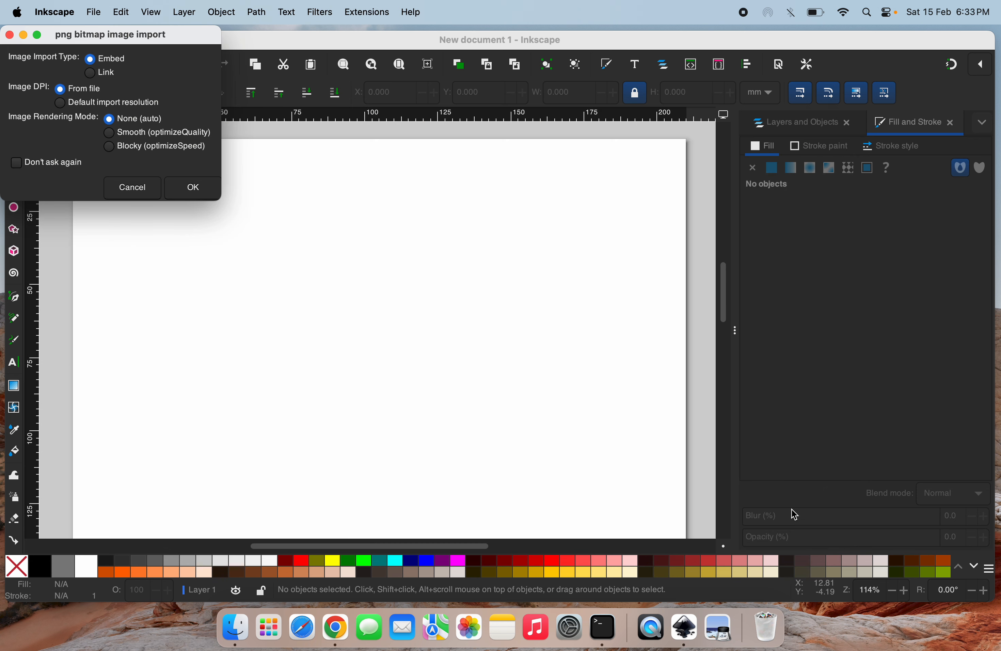
left_click(192, 188)
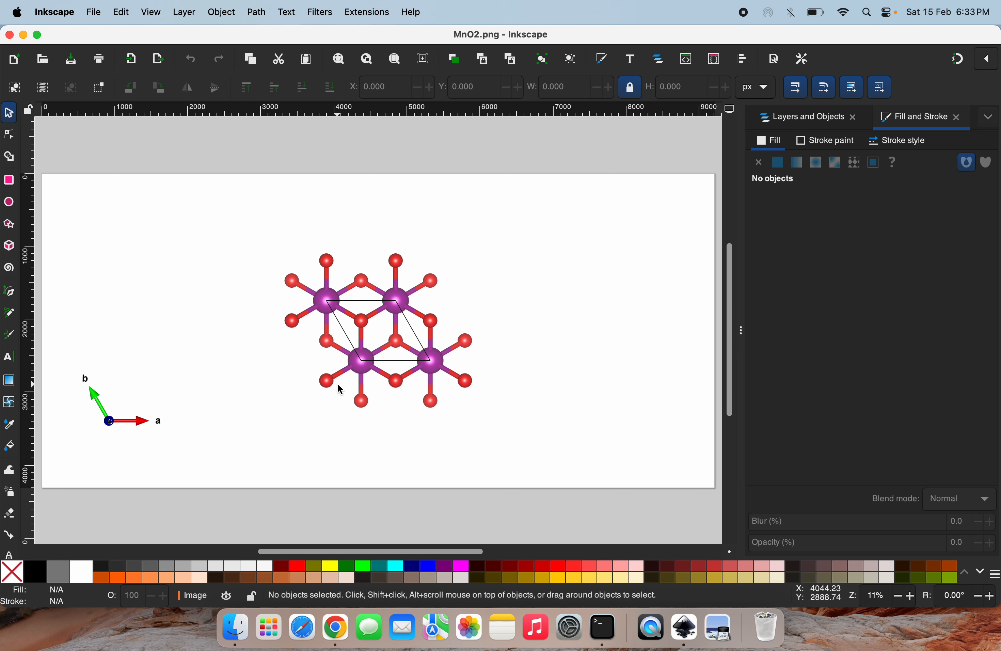
Draw a rectangle about 2963 by 2386 px around the molecular structure and set its fill alpha to 2
left_click(9, 180)
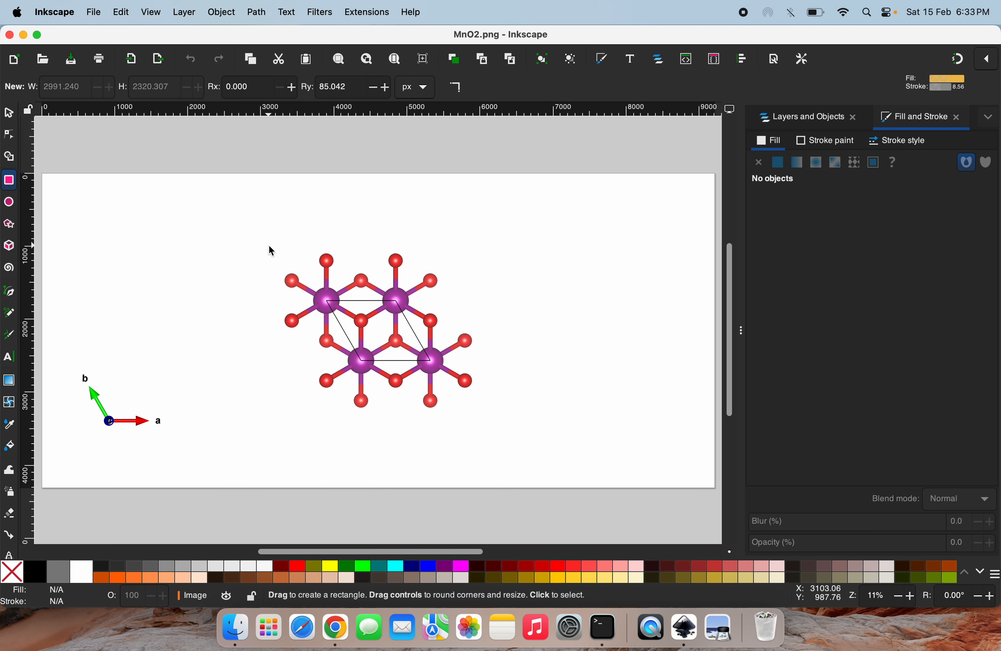
left_click_drag(268, 244, 486, 423)
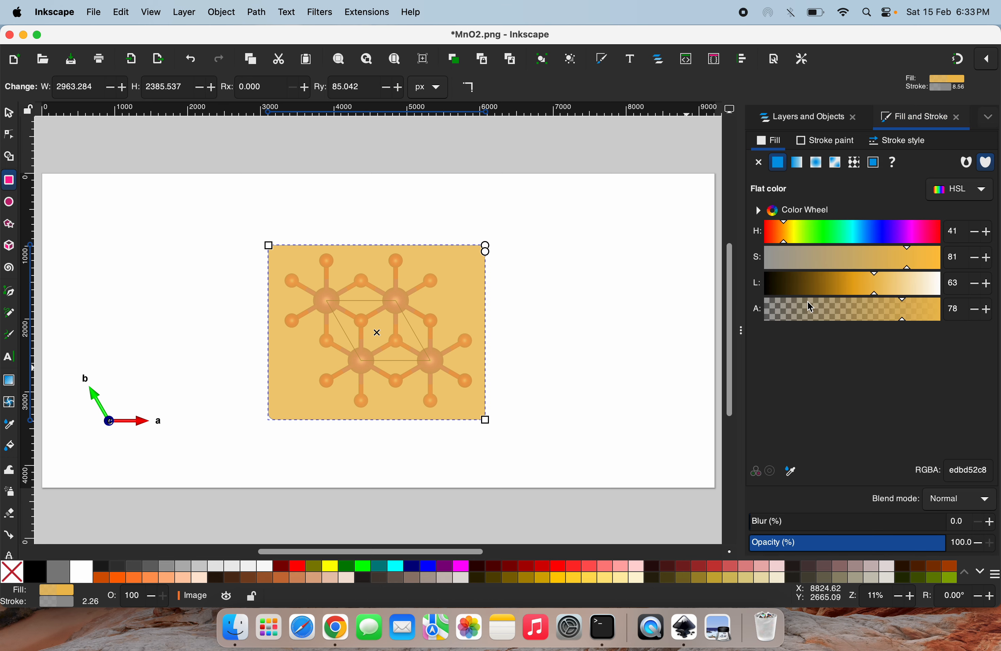
left_click_drag(810, 308, 740, 309)
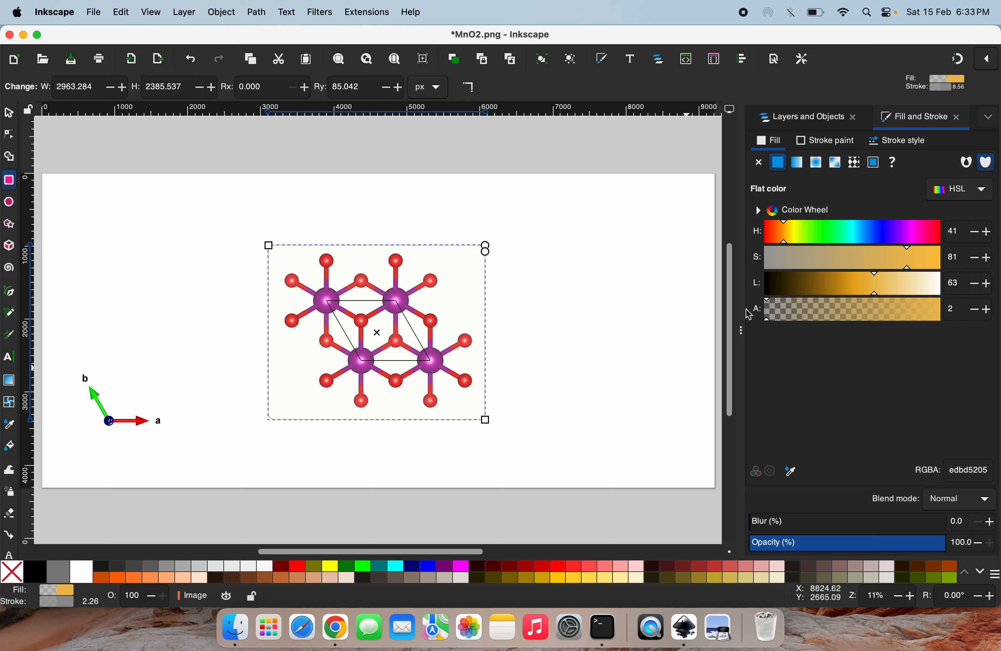
Shrink the rectangle from all four sides to fit the structure closely, about 2683 by 2189 px
left_click(9, 115)
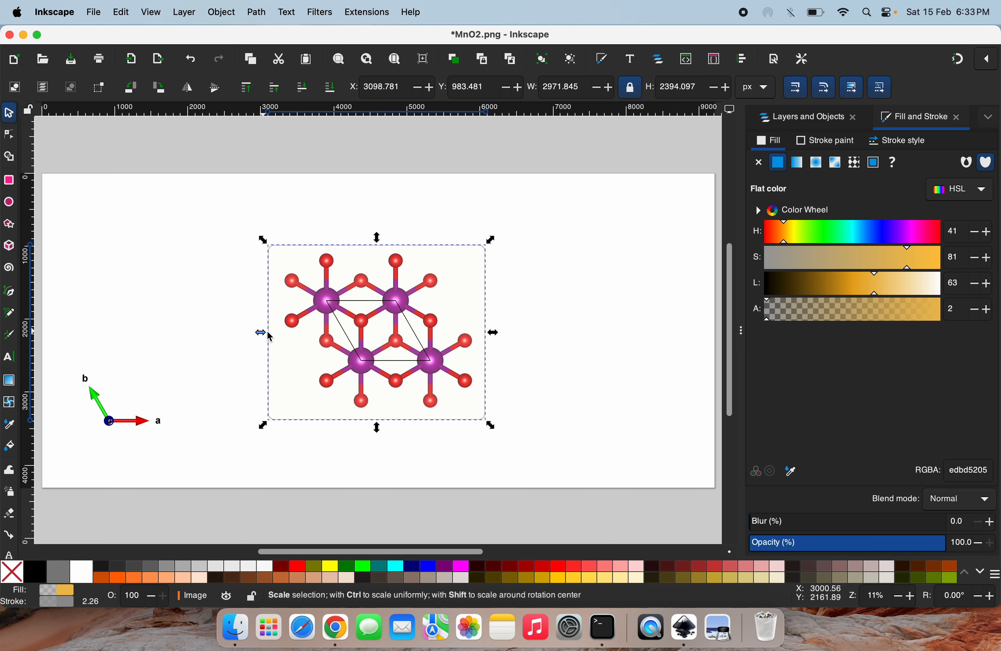
left_click_drag(260, 333, 276, 337)
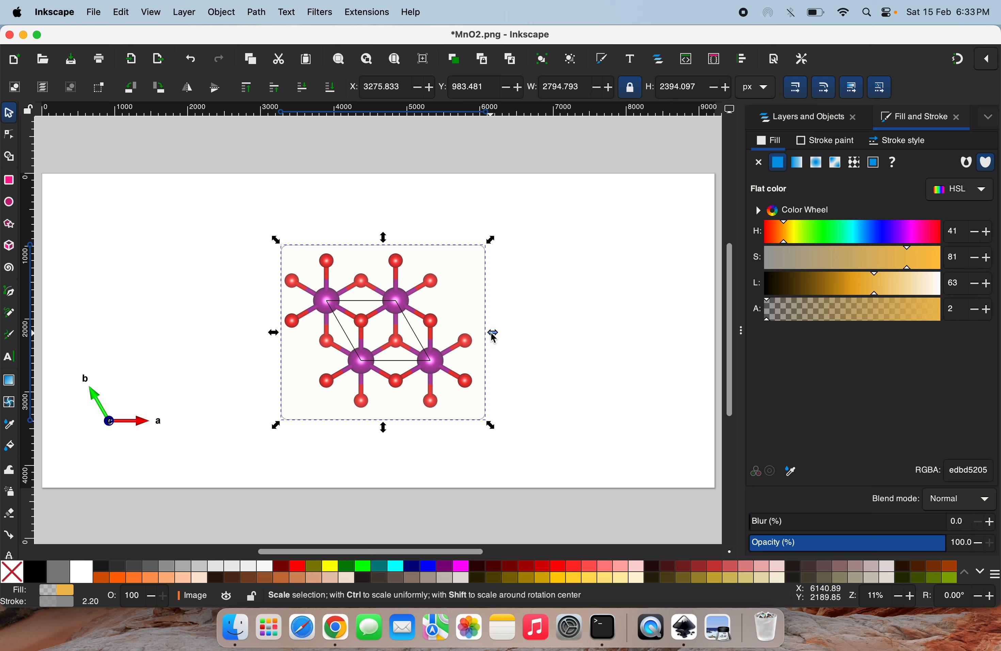
left_click_drag(496, 336, 487, 336)
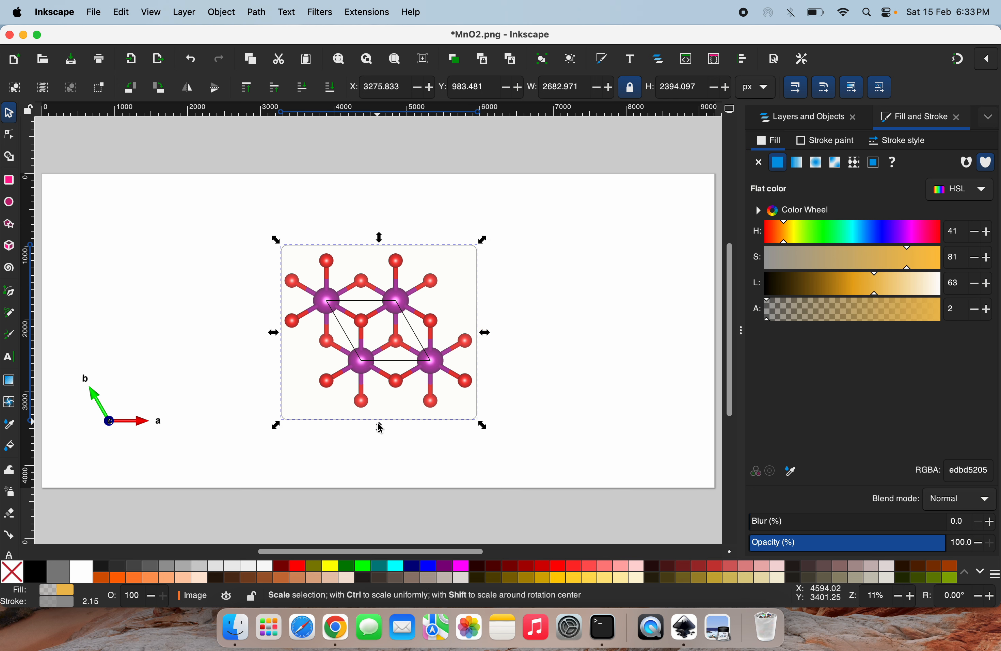
left_click_drag(379, 427, 380, 417)
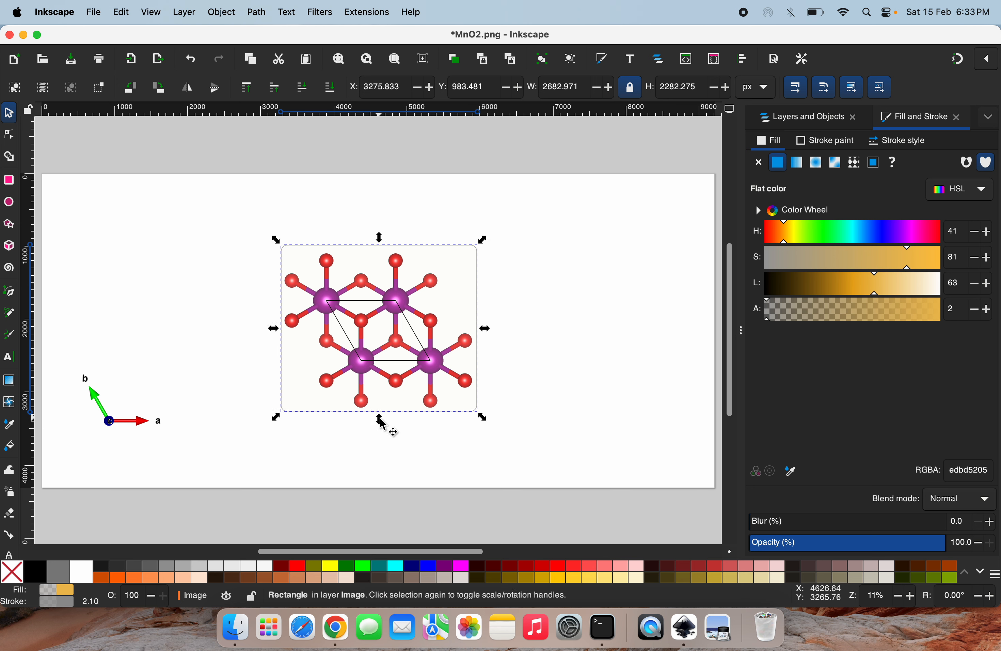
left_click_drag(381, 238, 381, 245)
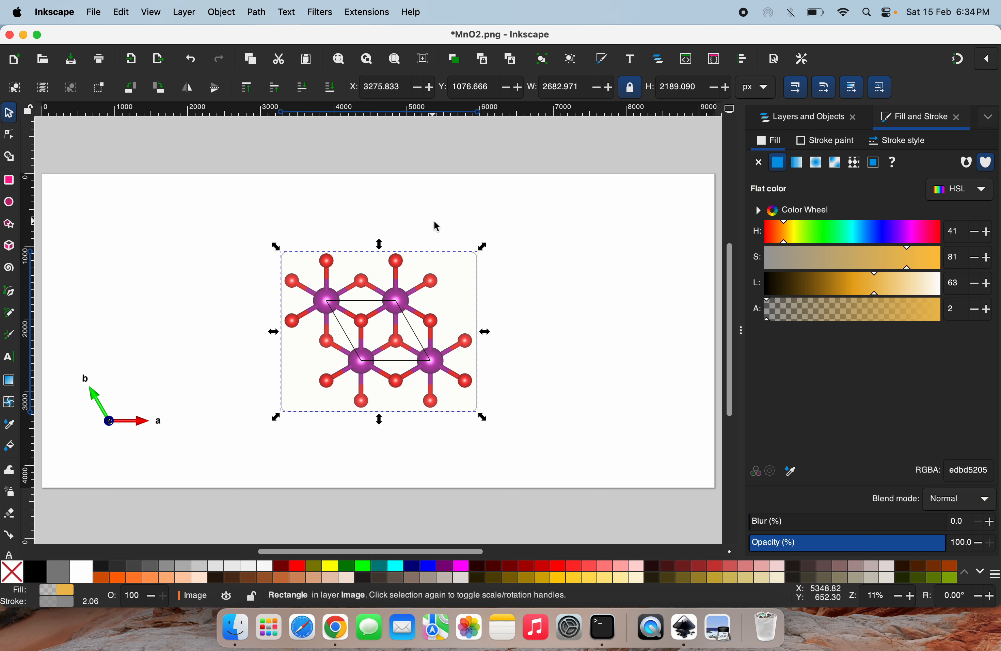
Clip the MnO2 image to the rectangle so only the molecular structure is kept, and clear the selection
left_click(459, 232, "shift")
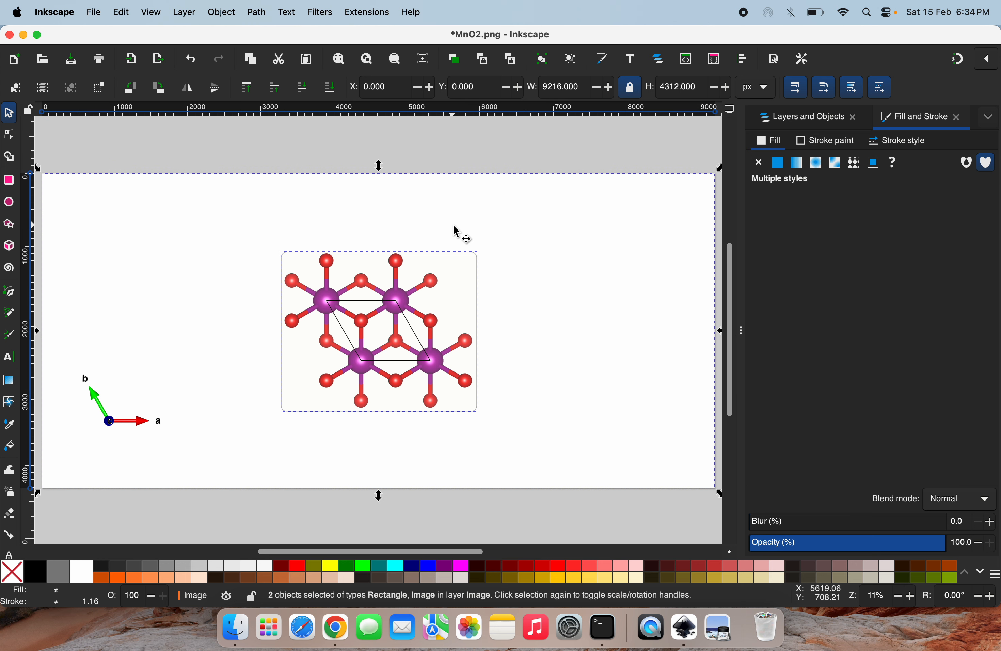
right_click(430, 345)
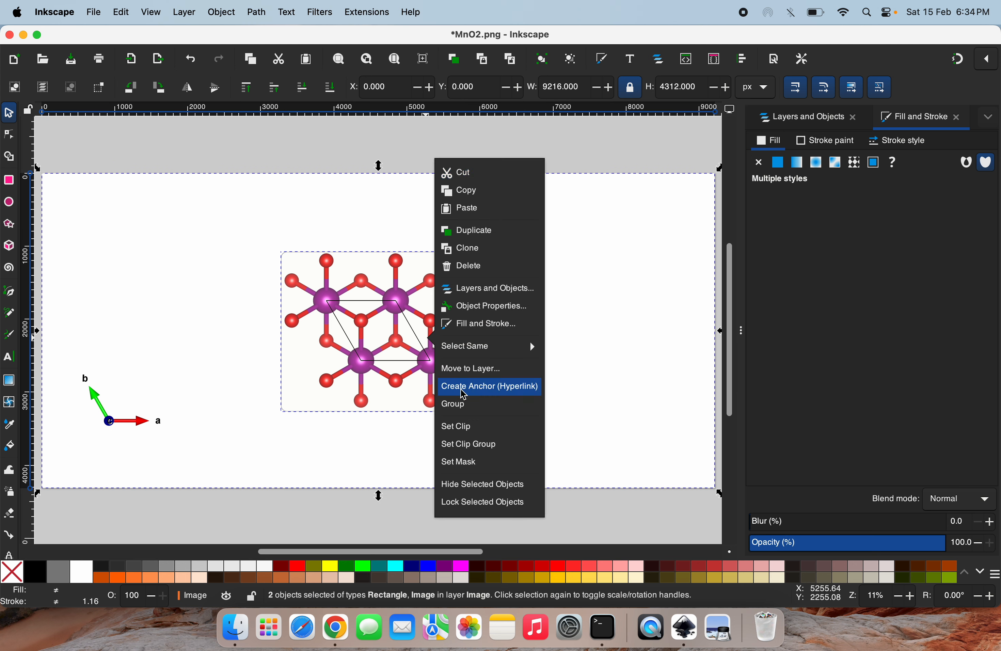
left_click(465, 429)
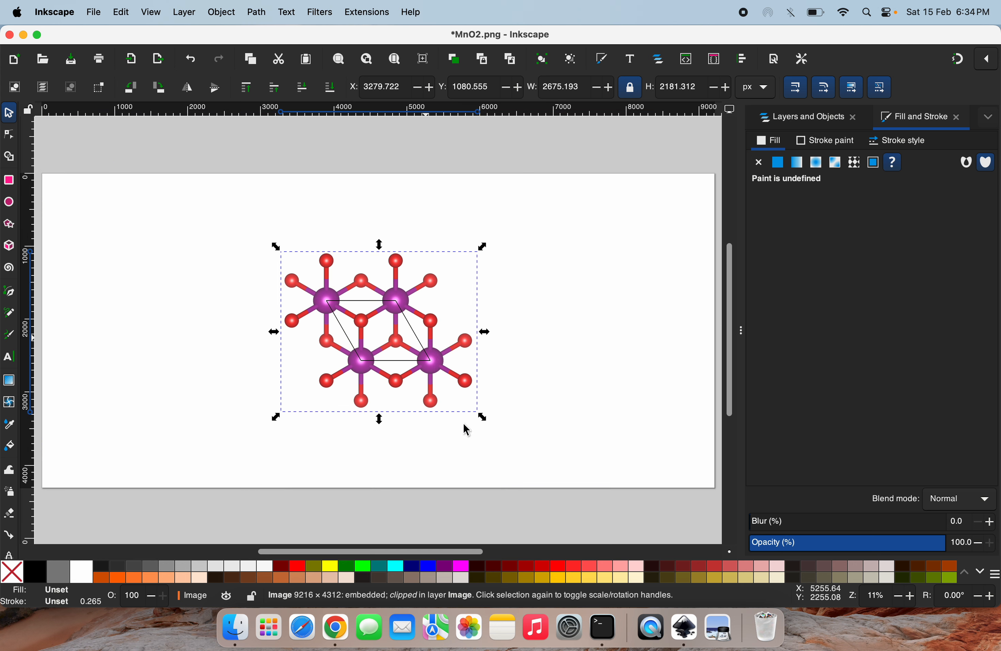
left_click(552, 304)
left_click(387, 305)
left_click(149, 281)
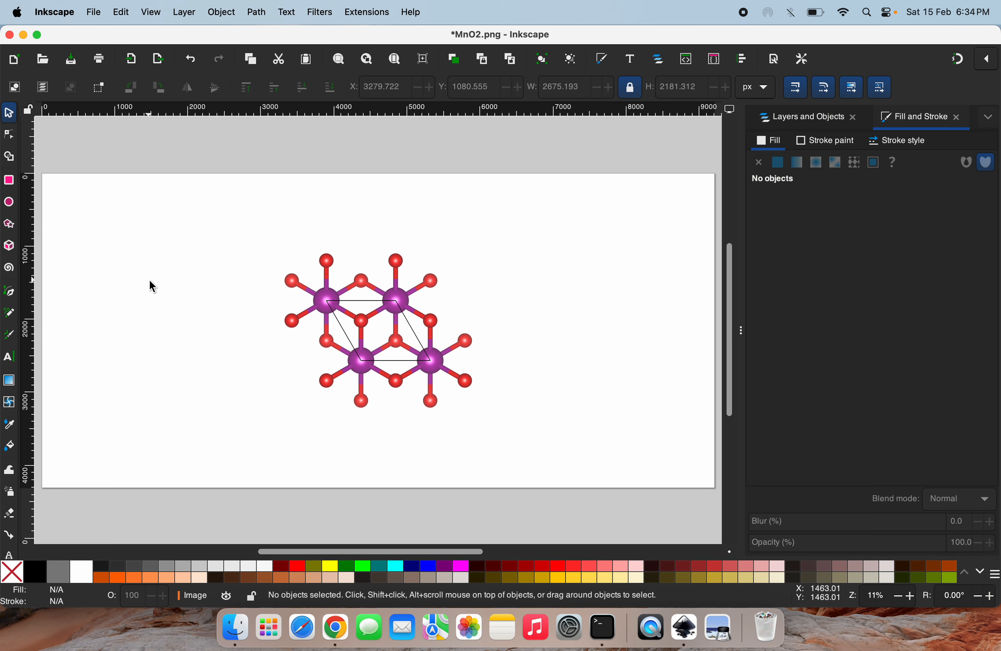
Draw a circle with radii of about 946 by 955 px beside the structure, with fill lightness 61 and alpha 81
left_click(9, 202)
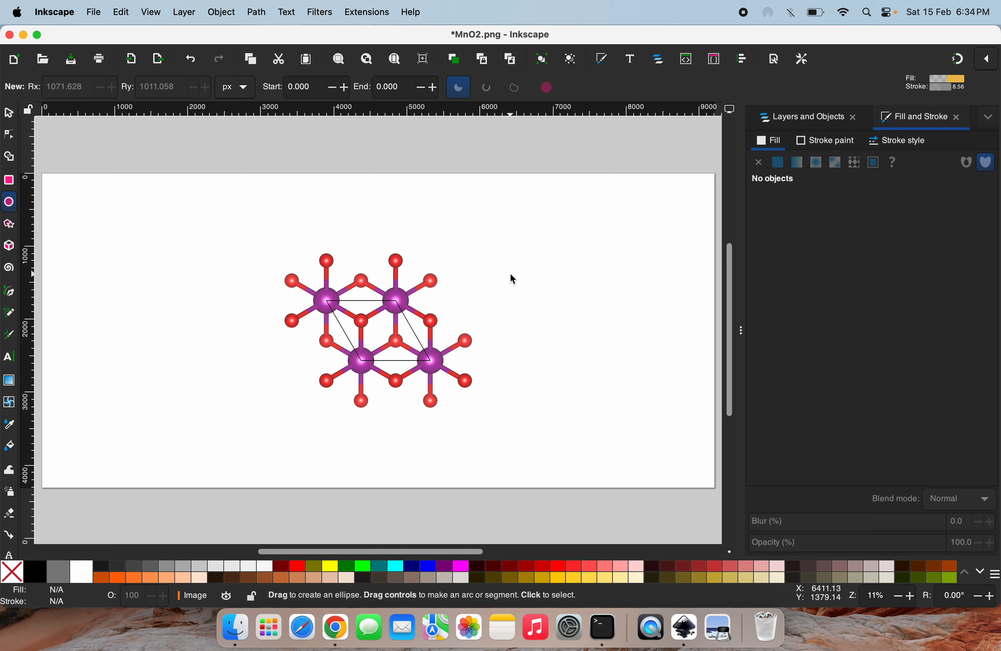
left_click_drag(511, 275, 650, 413)
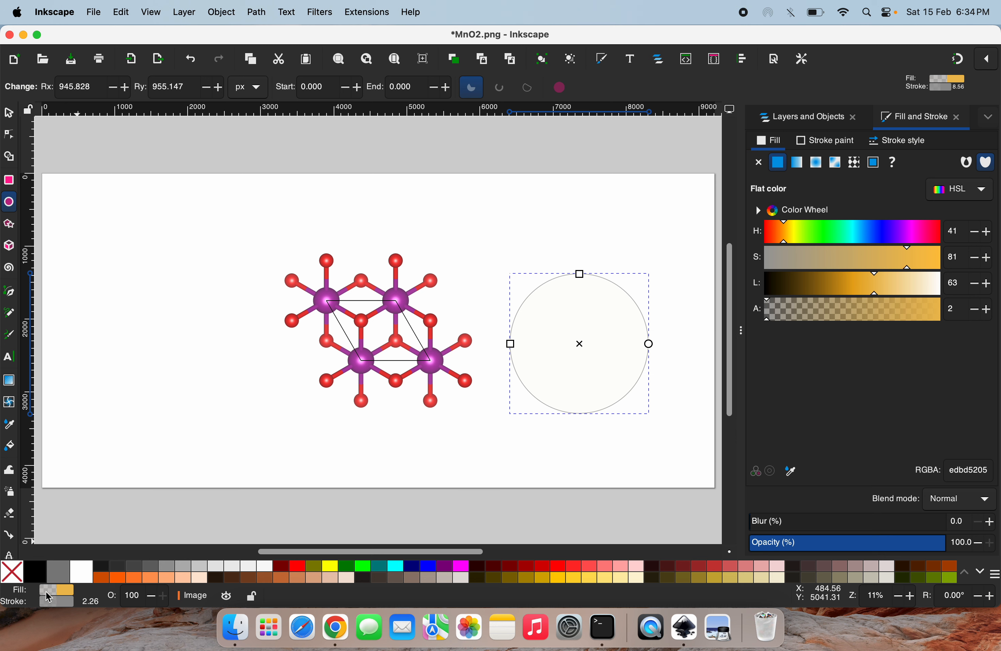
left_click(874, 285)
left_click(791, 310)
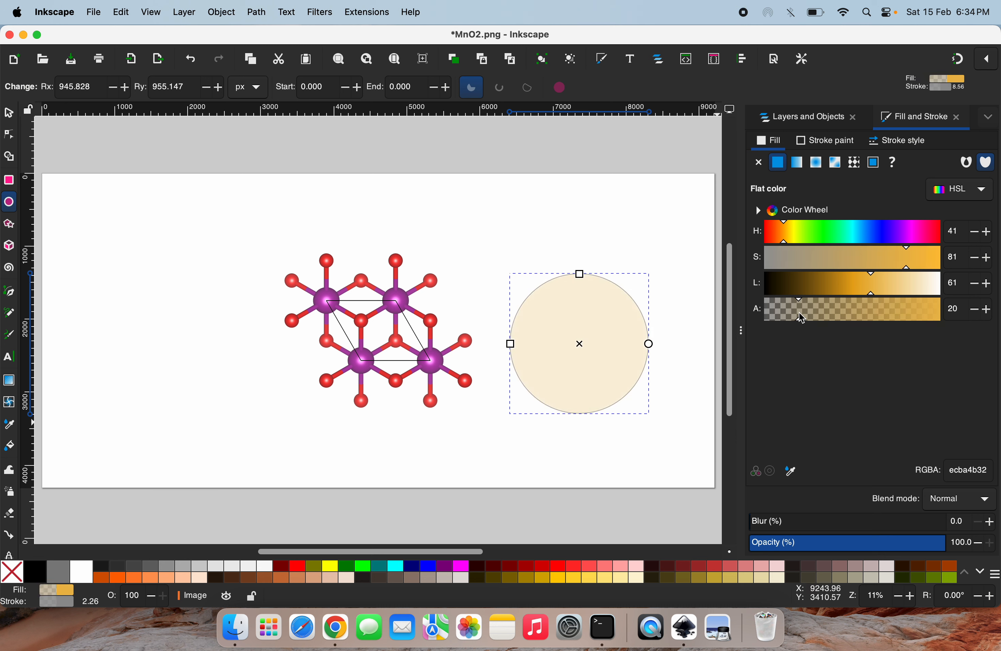
left_click_drag(799, 313, 906, 315)
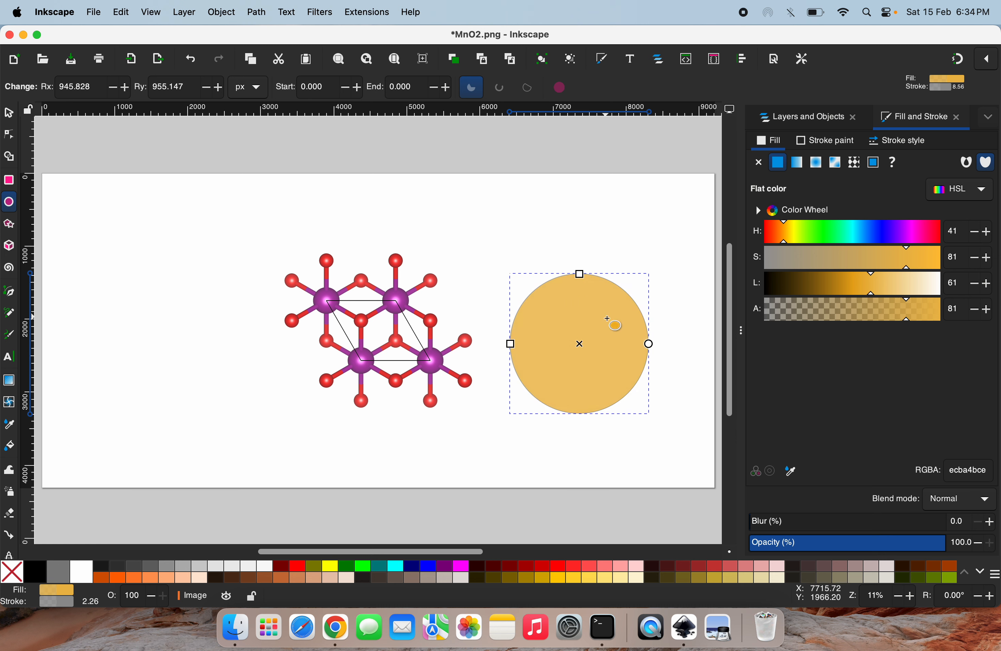
left_click(9, 114)
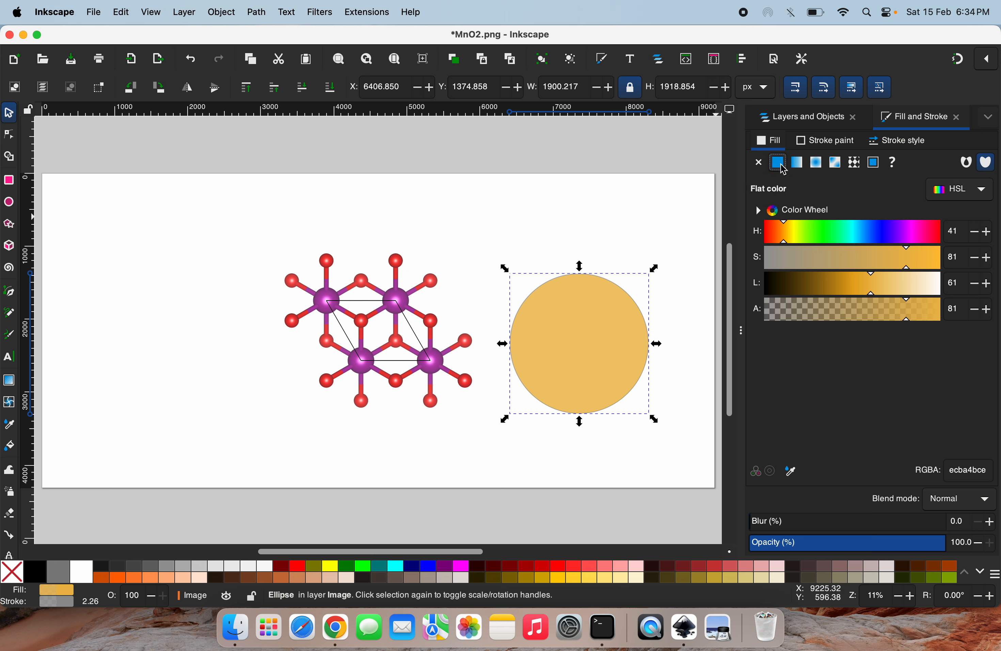
Try linear, radial and mesh gradient, pattern and swatch fills on the circle, and return it to a flat color
left_click(798, 163)
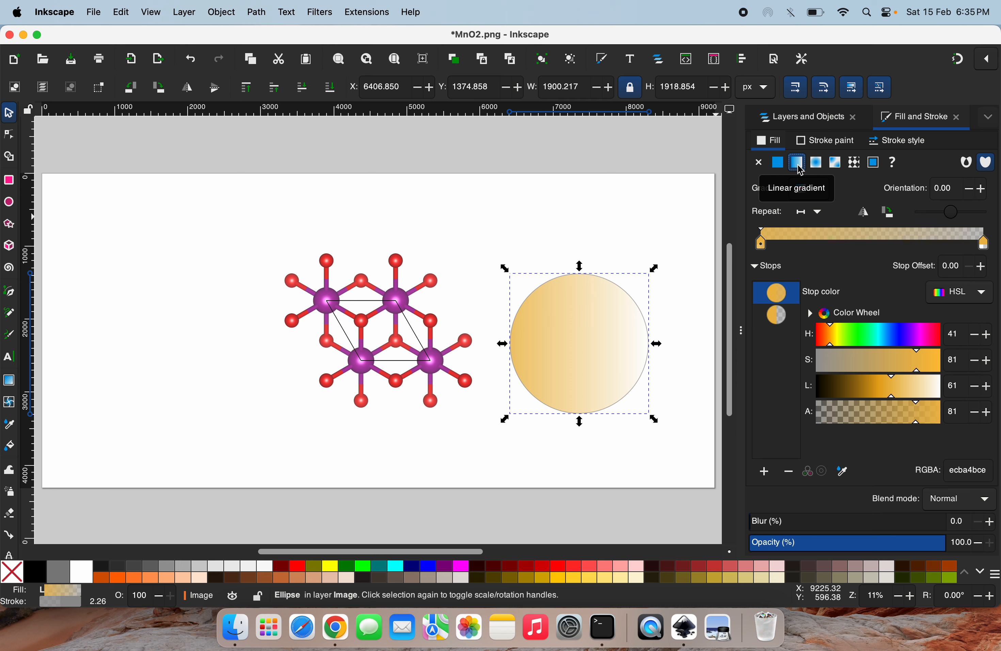
left_click(818, 165)
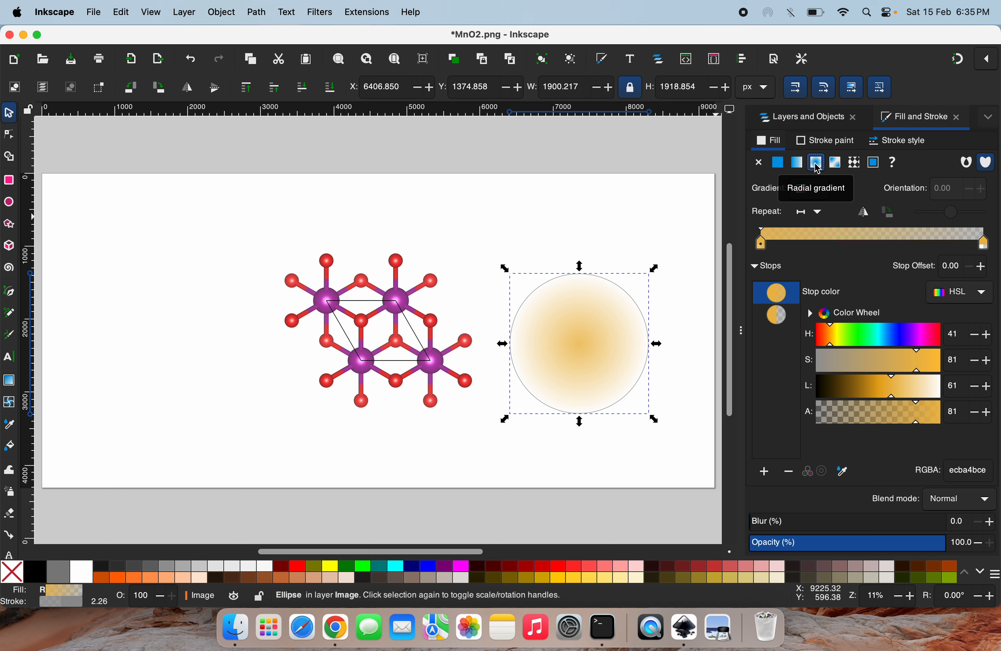
left_click(841, 168)
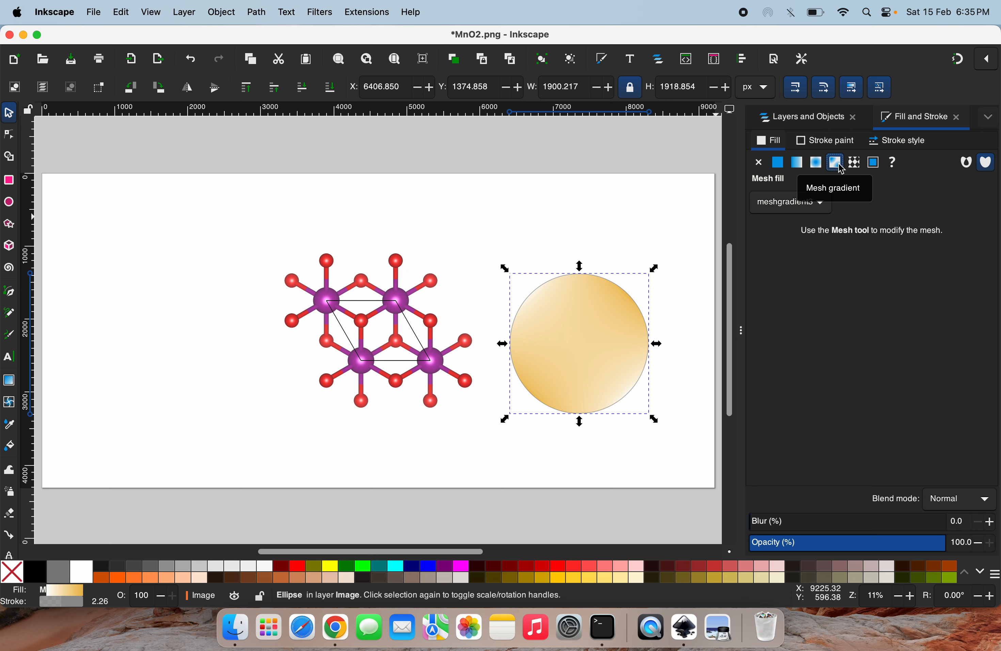
left_click(857, 167)
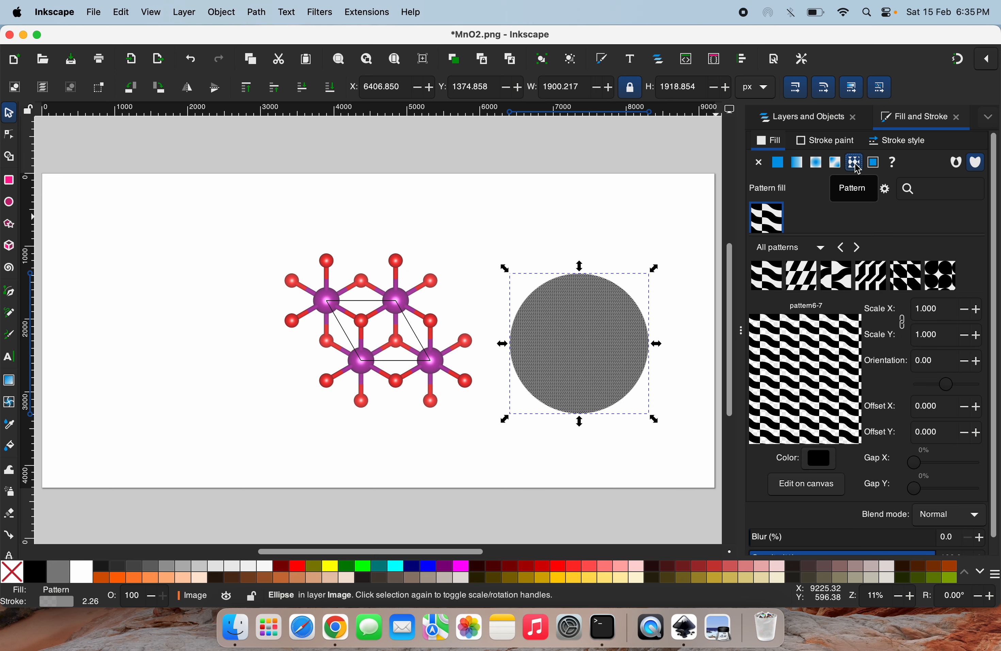
left_click(876, 165)
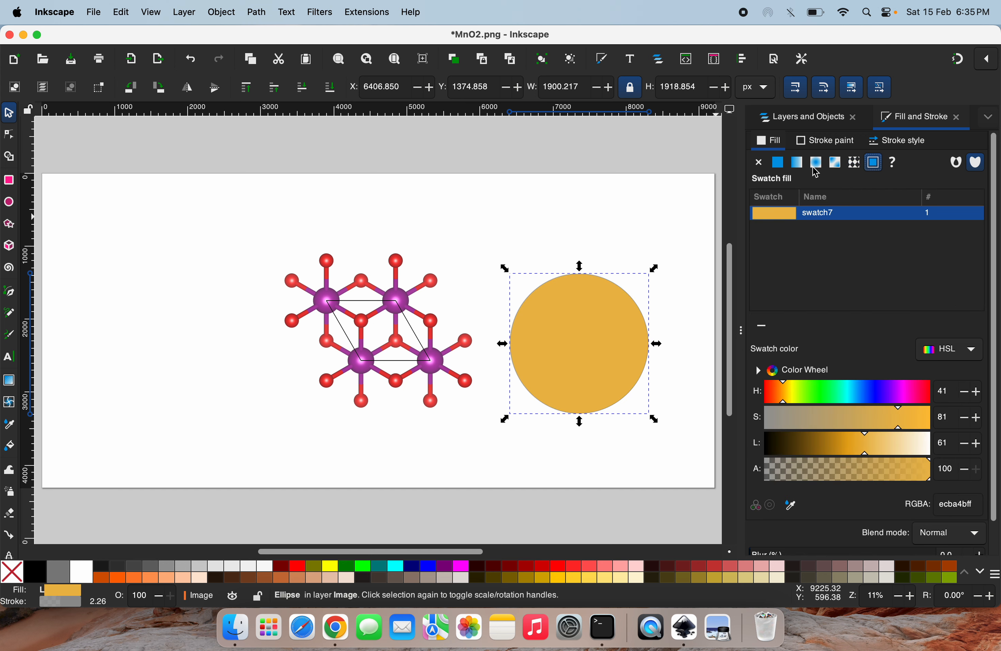
left_click(855, 167)
left_click(841, 167)
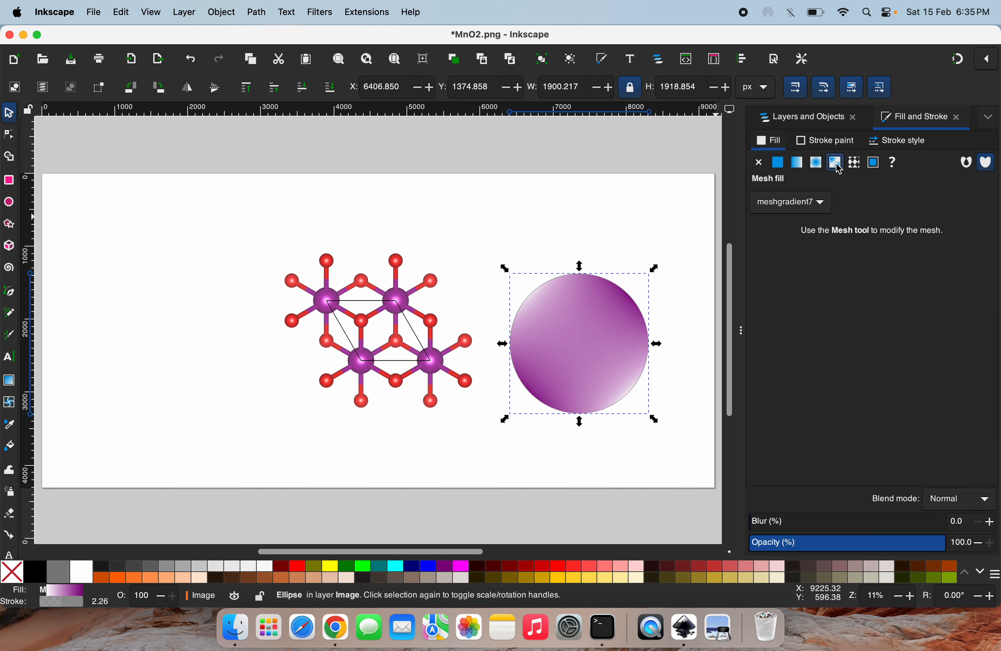
left_click(816, 163)
left_click(839, 168)
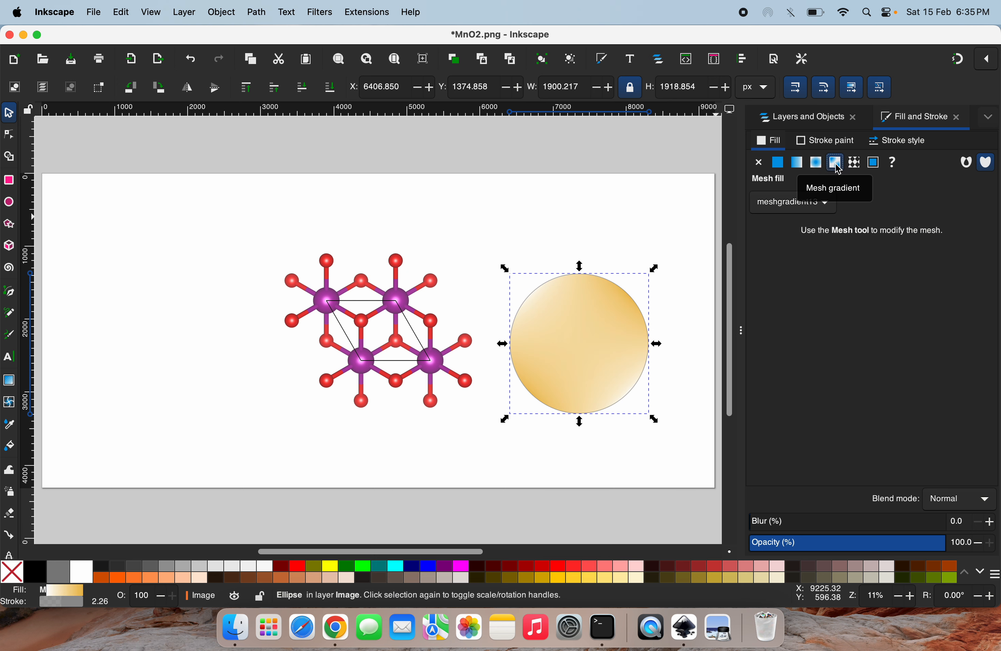
left_click(817, 164)
left_click(797, 165)
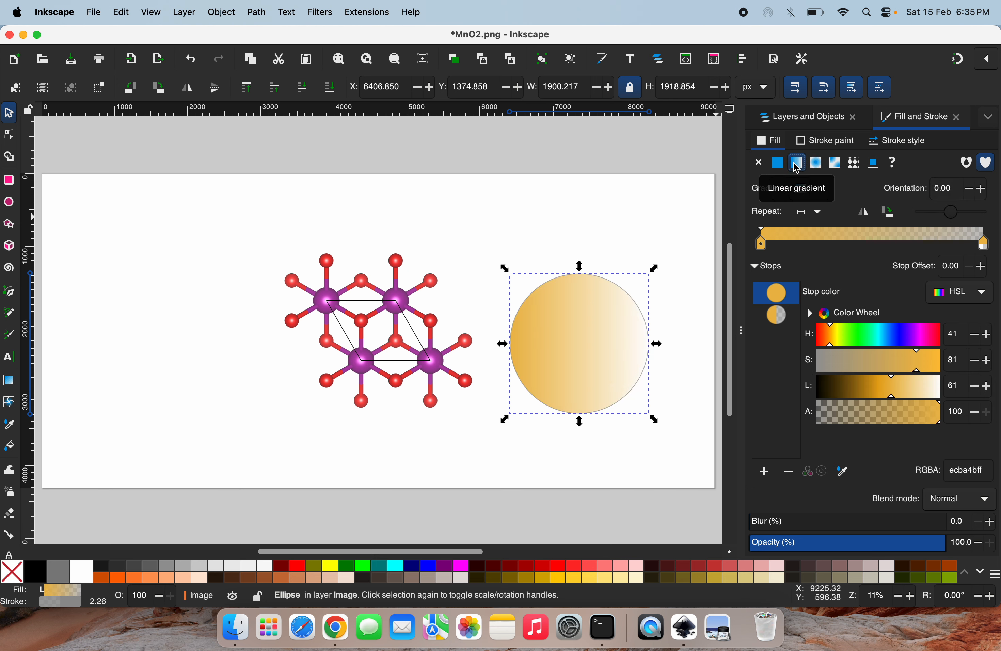
left_click(778, 163)
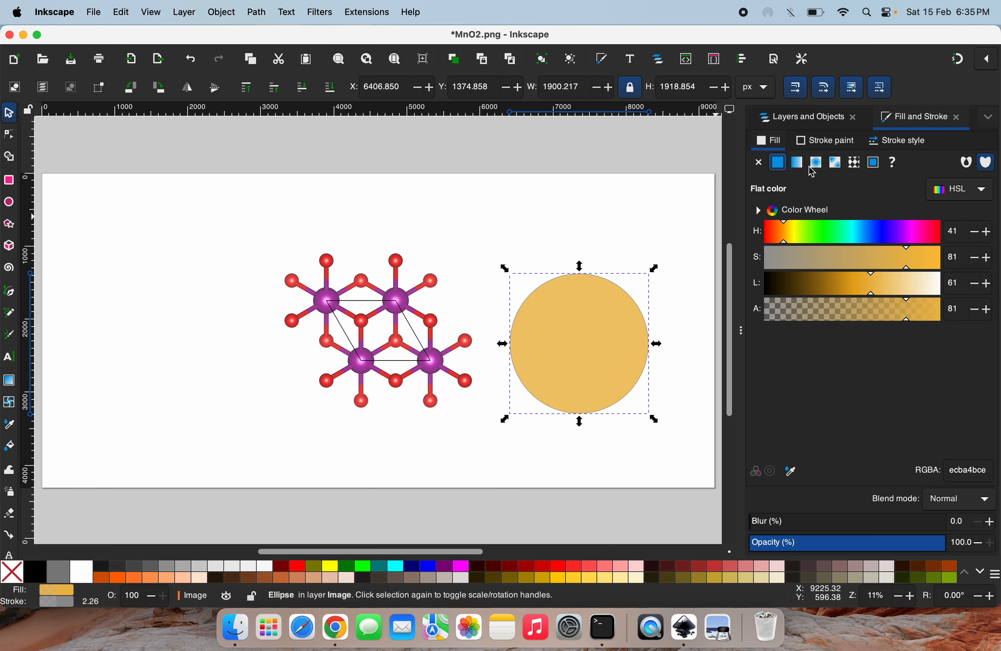
Give the circle a radial gradient fill and move it over the molecular structure, to about X 3527, Y 1142 px
left_click(820, 170)
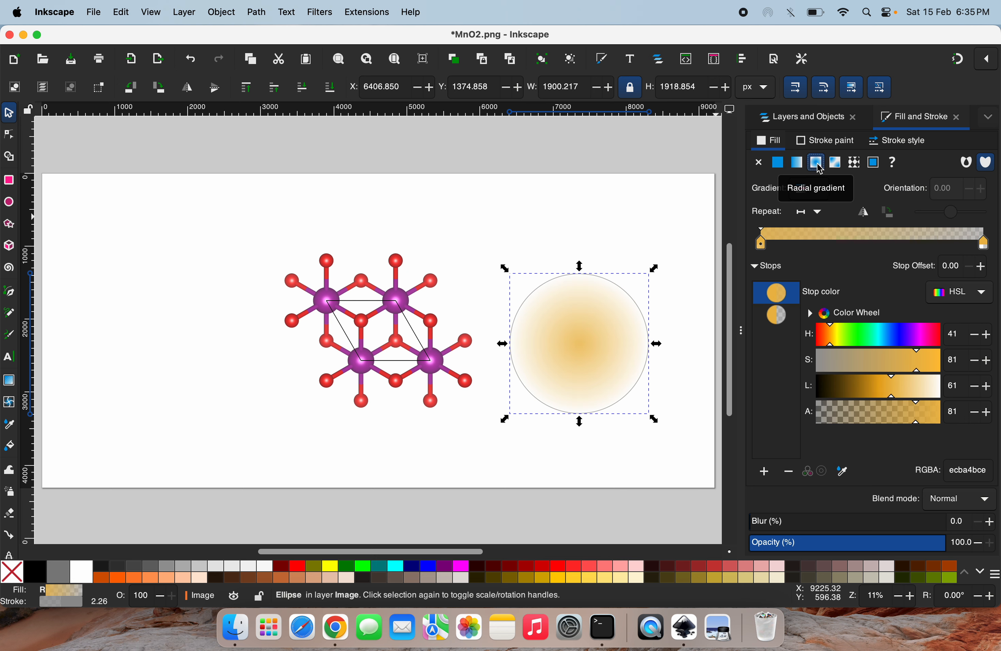
left_click(583, 347)
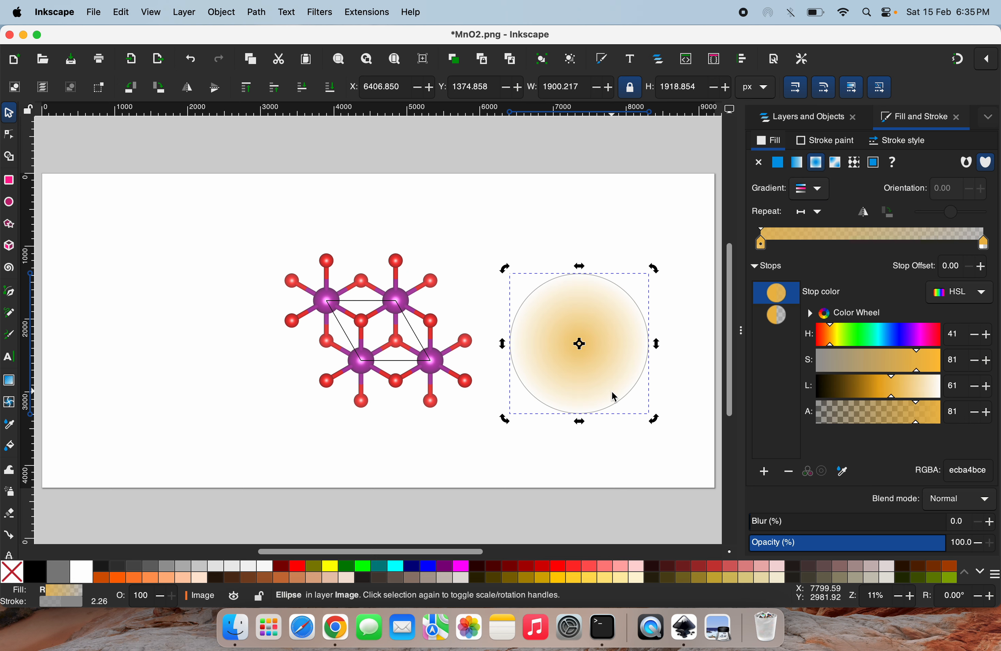
left_click_drag(615, 394, 402, 379)
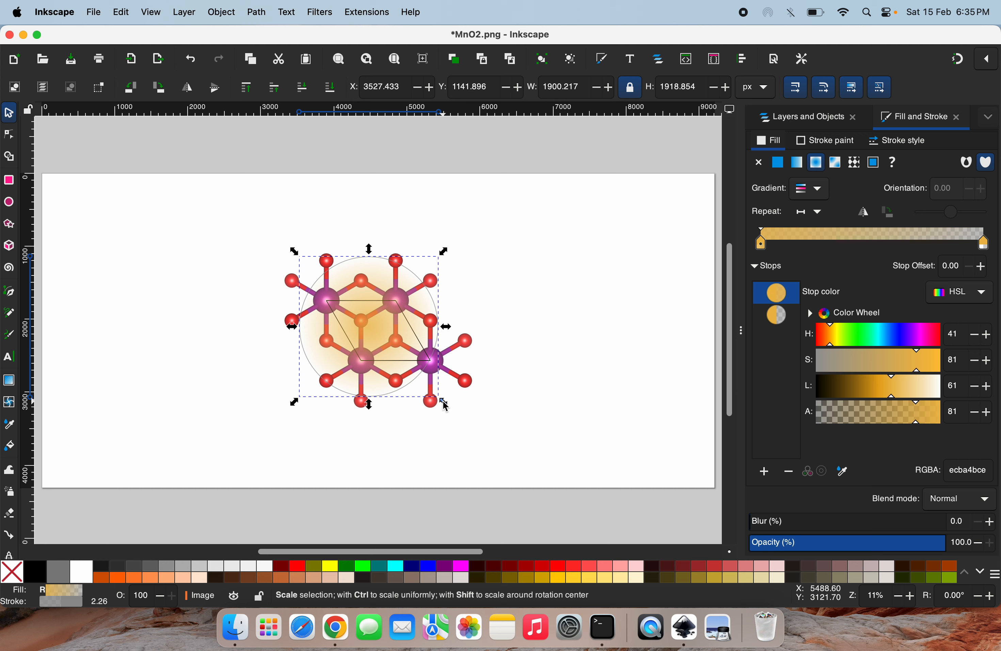
Enlarge the gradient circle over the molecular structure to about 2657 by 2683 px
left_click_drag(445, 405, 519, 432)
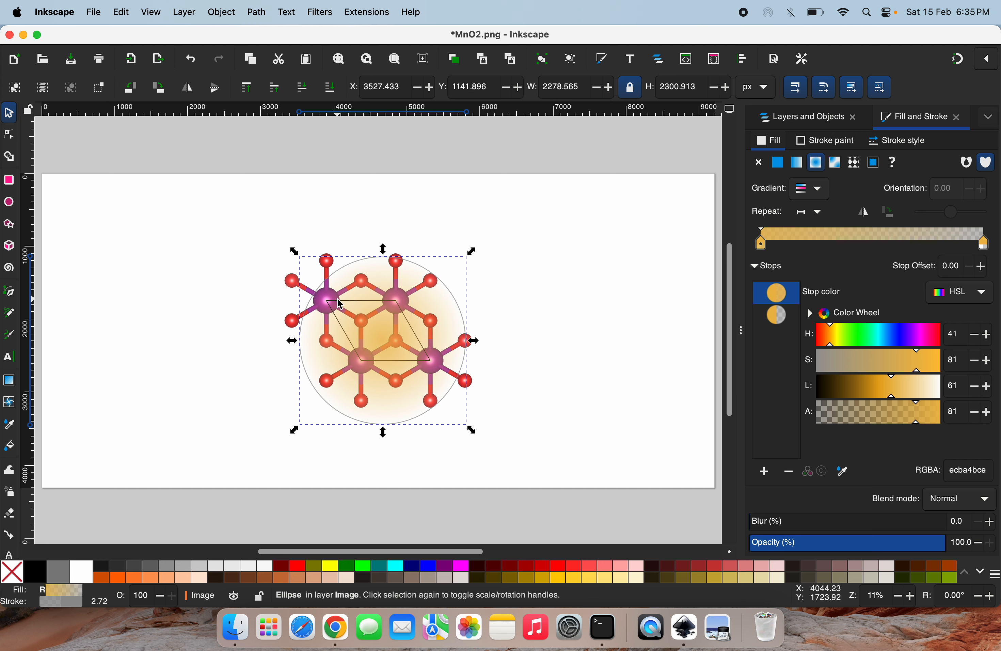
key("e")
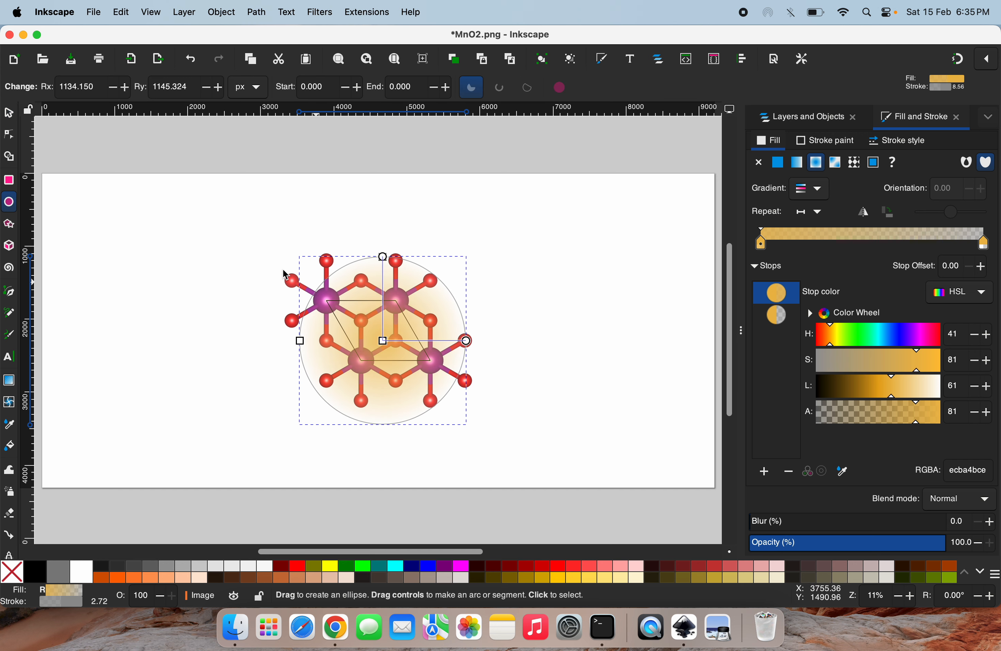
left_click(9, 115)
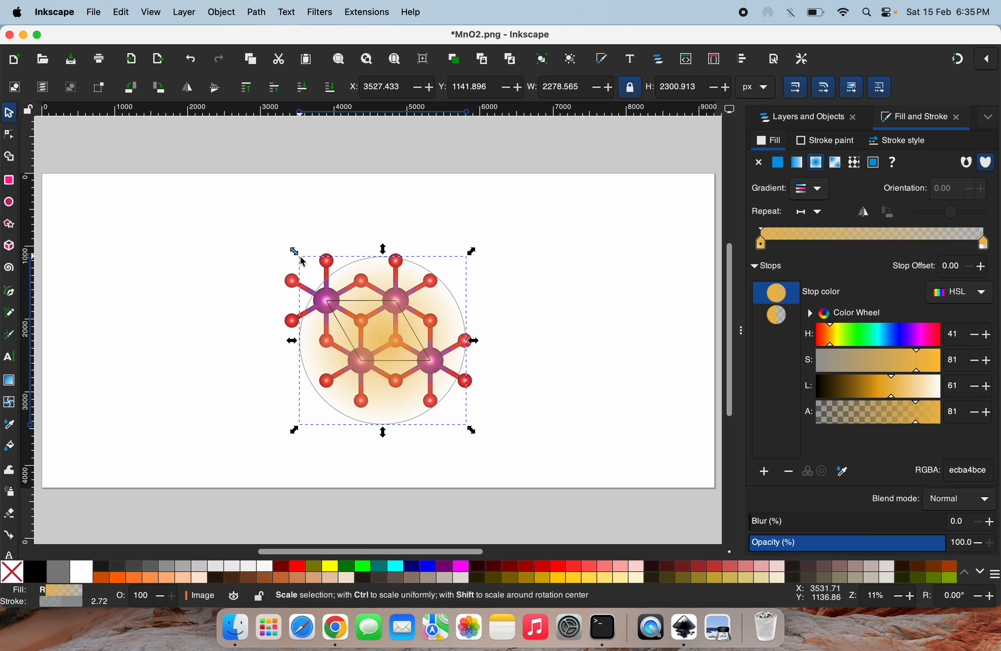
left_click_drag(296, 253, 235, 224)
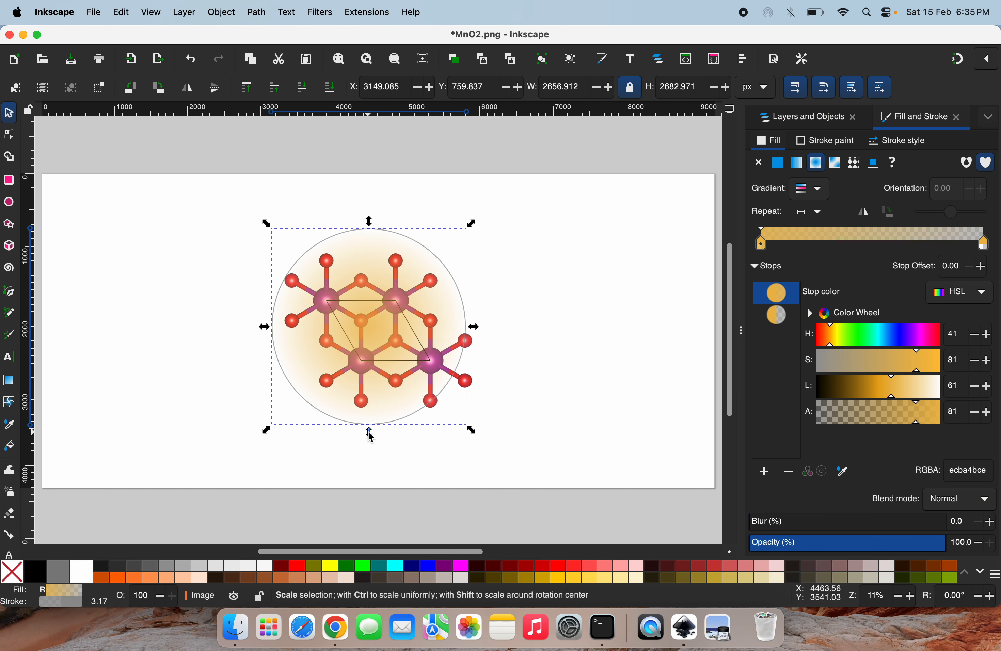
Reshape the circle into an ellipse of about 2896 by 2558 px and move it to about X 3130, Y 866 px
left_click_drag(369, 433, 371, 427)
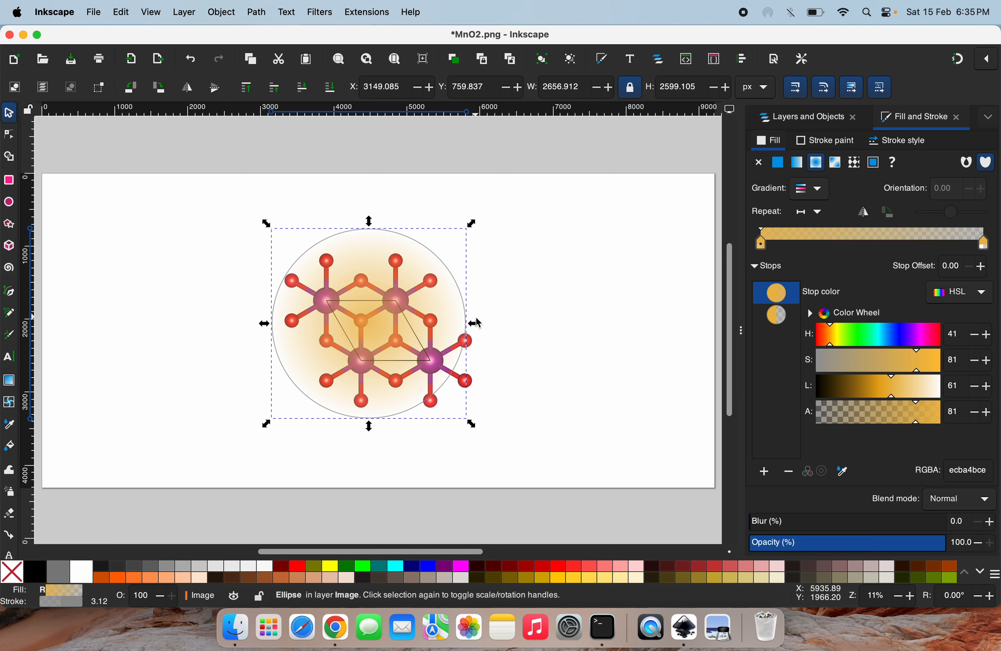
left_click_drag(477, 327, 488, 327)
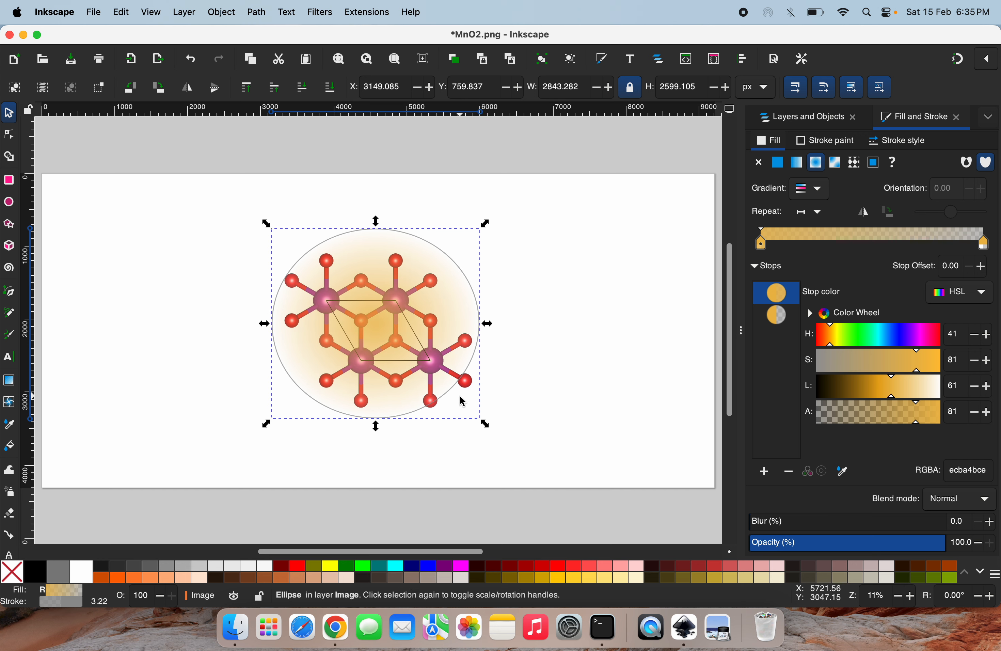
left_click_drag(487, 427, 510, 436)
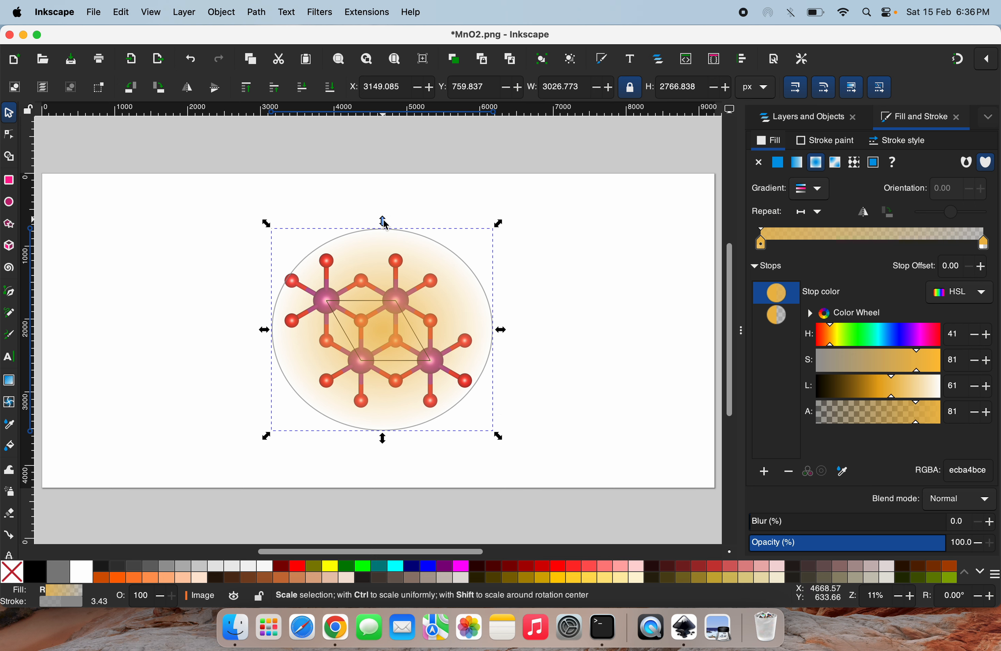
left_click_drag(385, 224, 384, 231)
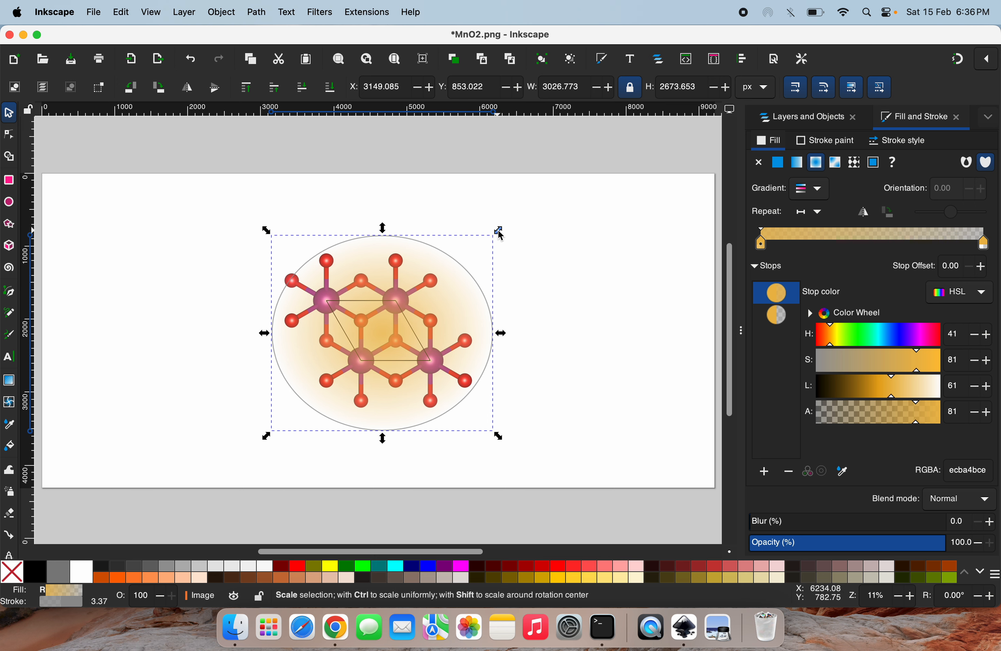
left_click_drag(500, 235, 486, 241)
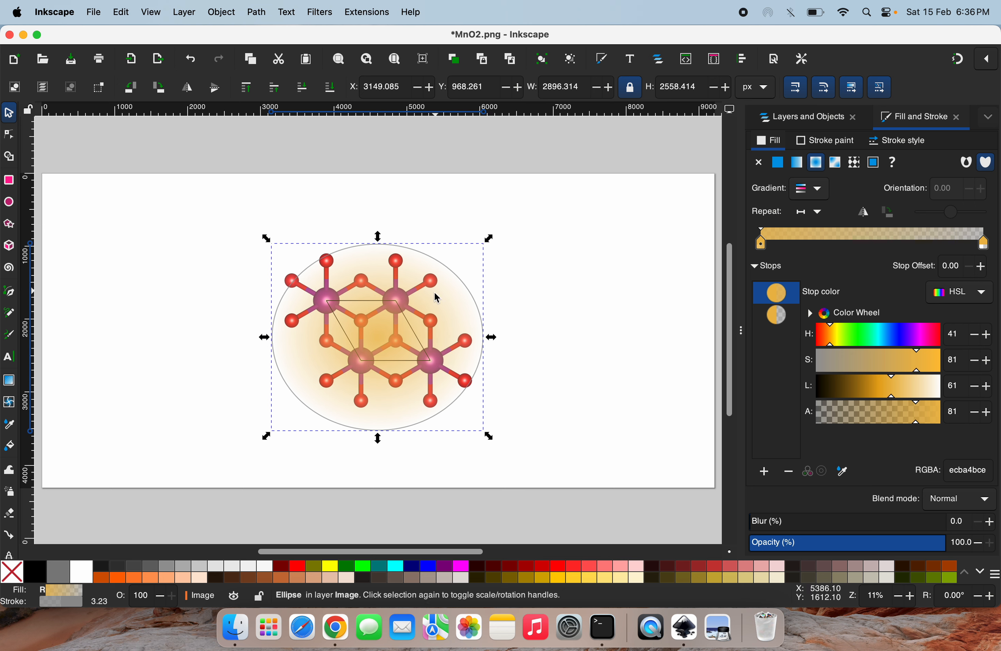
key("e")
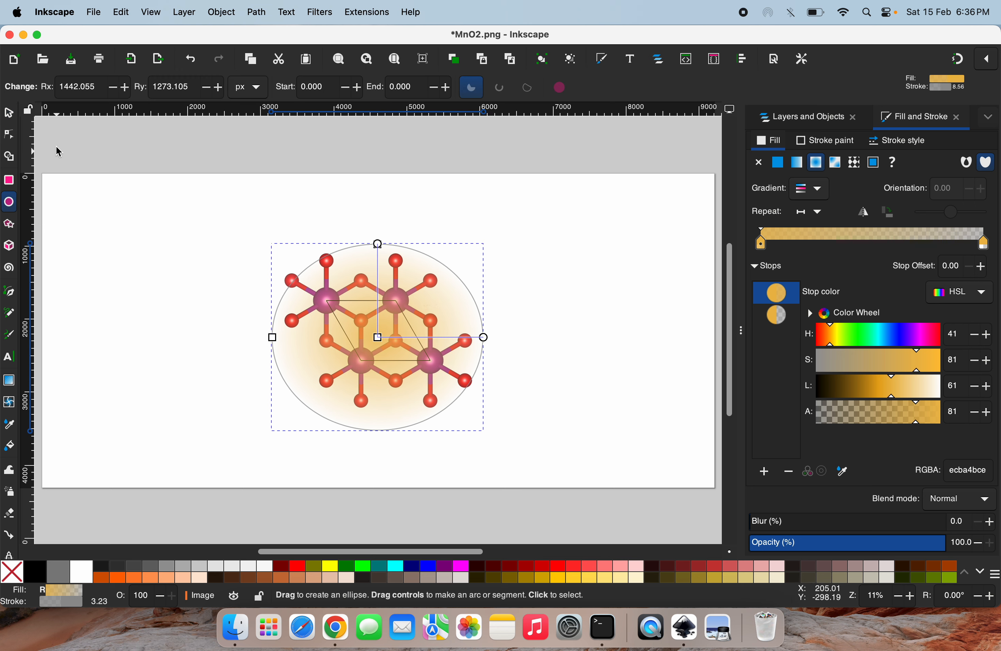
left_click(8, 112)
left_click_drag(374, 320, 373, 313)
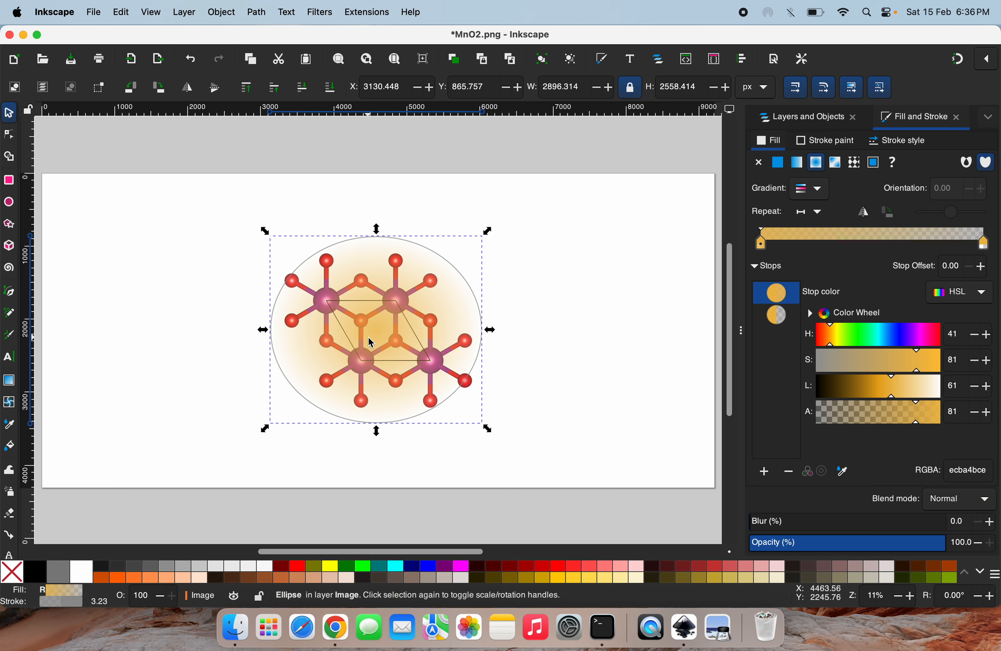
Reverse the ellipse's radial gradient so the center is transparent and the rim is orange
key("g")
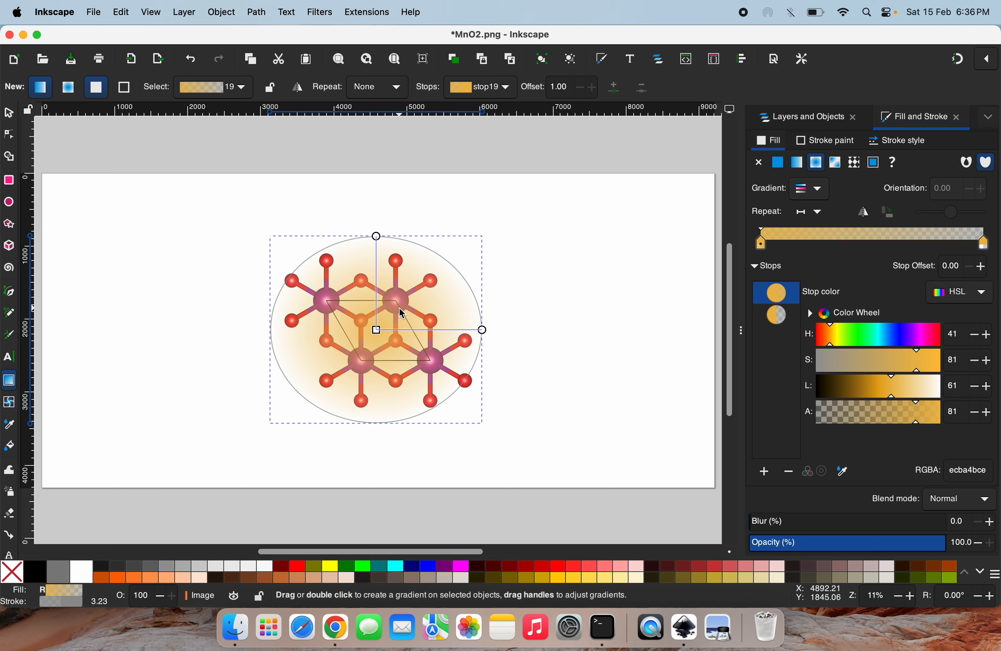
key("shift+r")
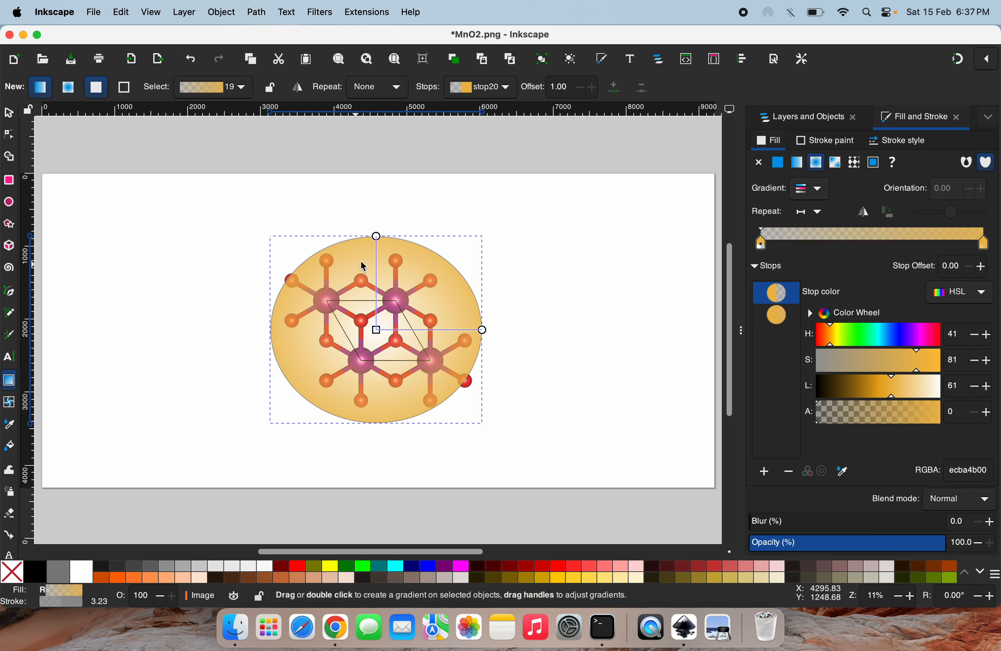
left_click(9, 113)
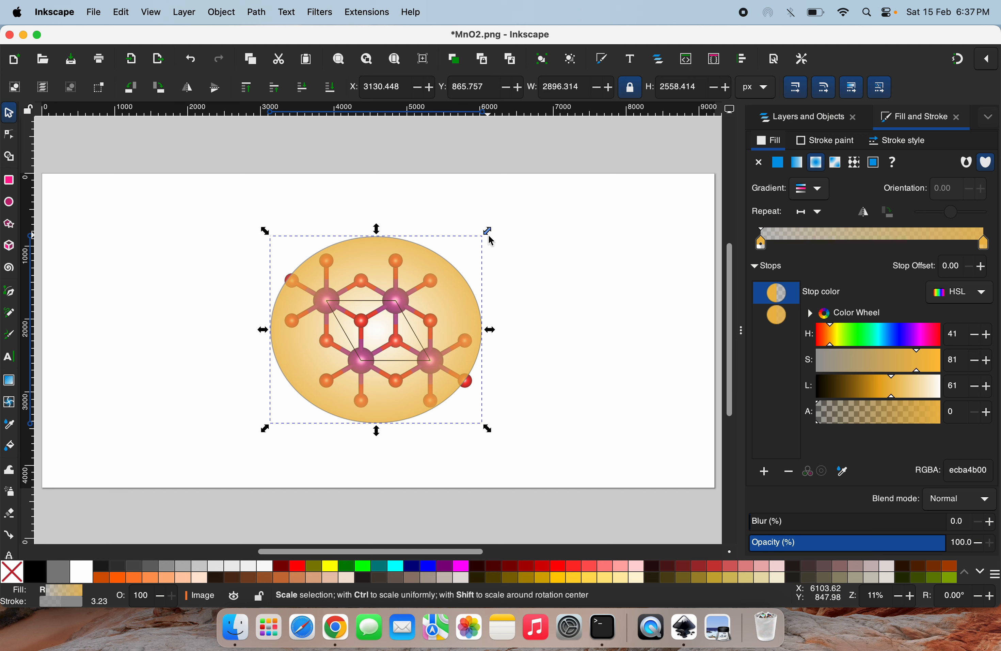
Resize the ellipse to a rounder shape of about 2625 by 2647 px and place it at about X 3196, Y 712 px
left_click_drag(491, 239, 488, 216)
left_click_drag(486, 331, 467, 334)
left_click_drag(459, 429, 489, 443)
left_click_drag(360, 308, 364, 295)
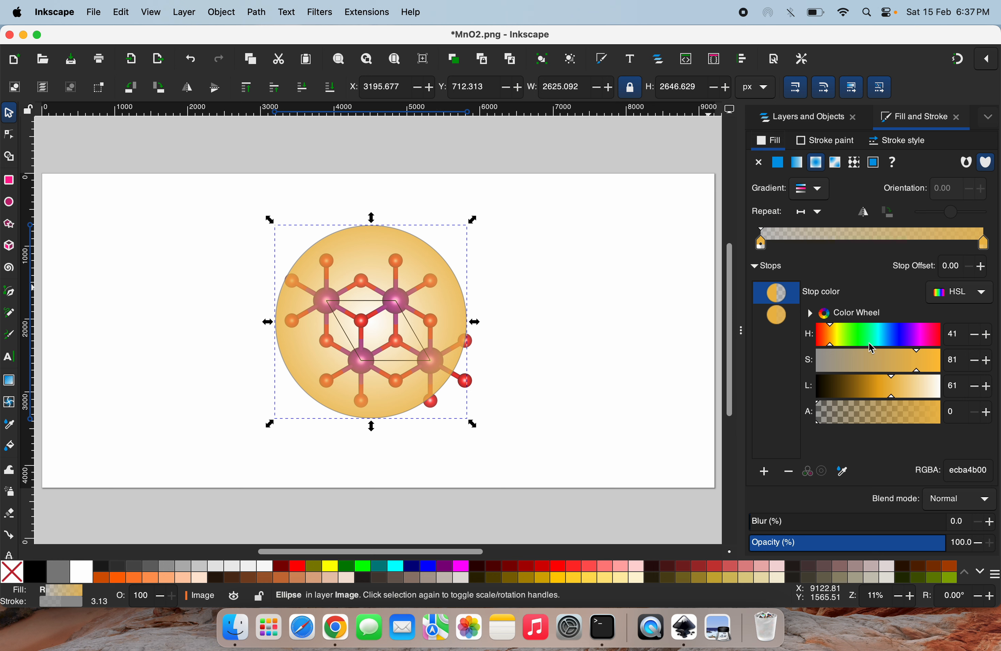
Try several hues for the gradient's center stop, ending with a blue of hue 242 and alpha 28
left_click_drag(873, 347, 856, 341)
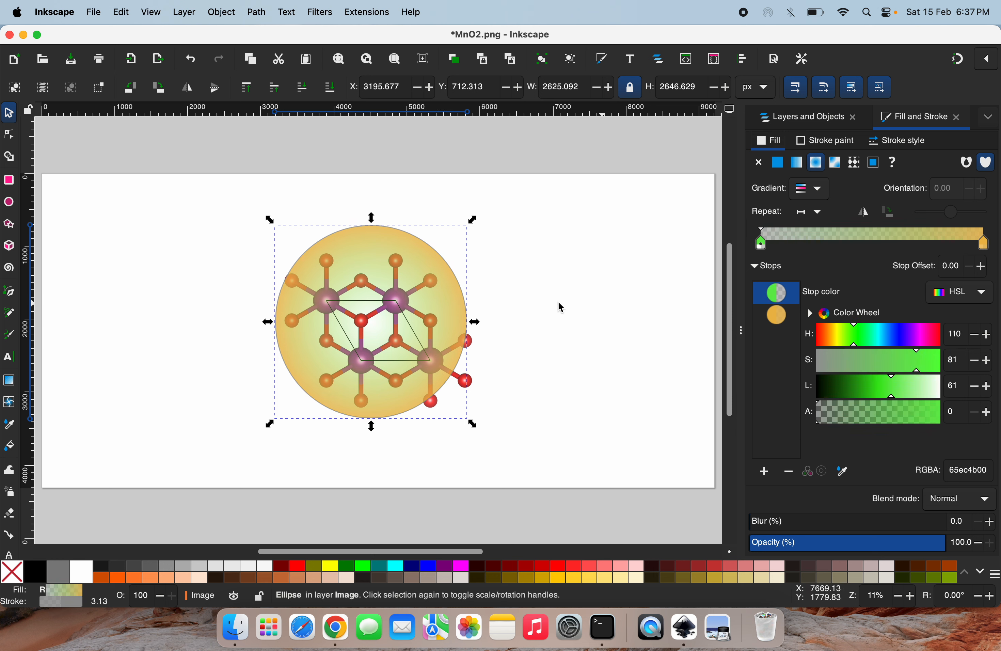
left_click(904, 341)
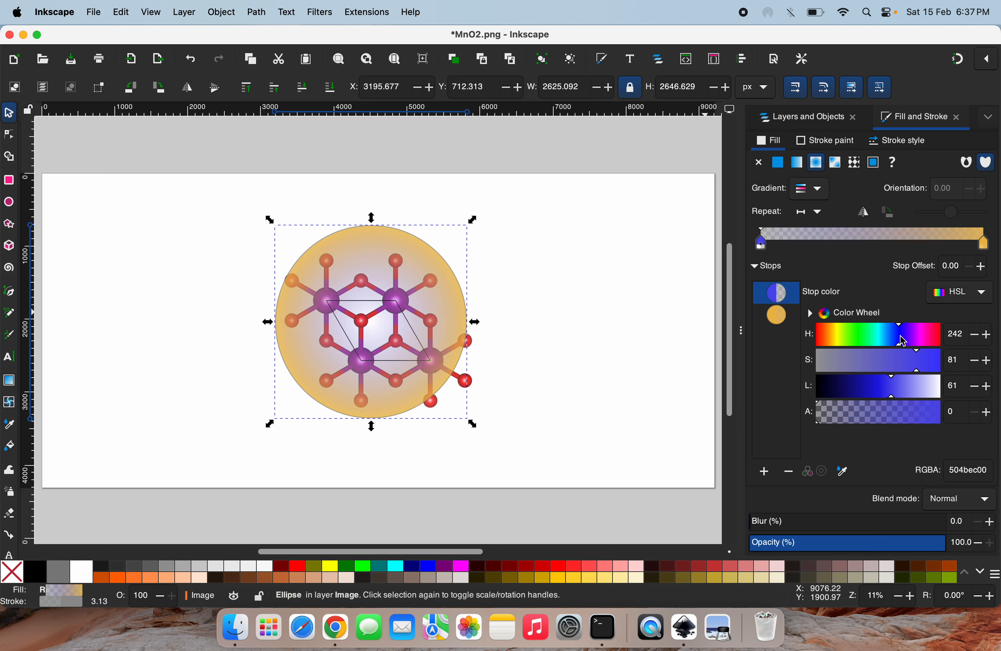
left_click(886, 342)
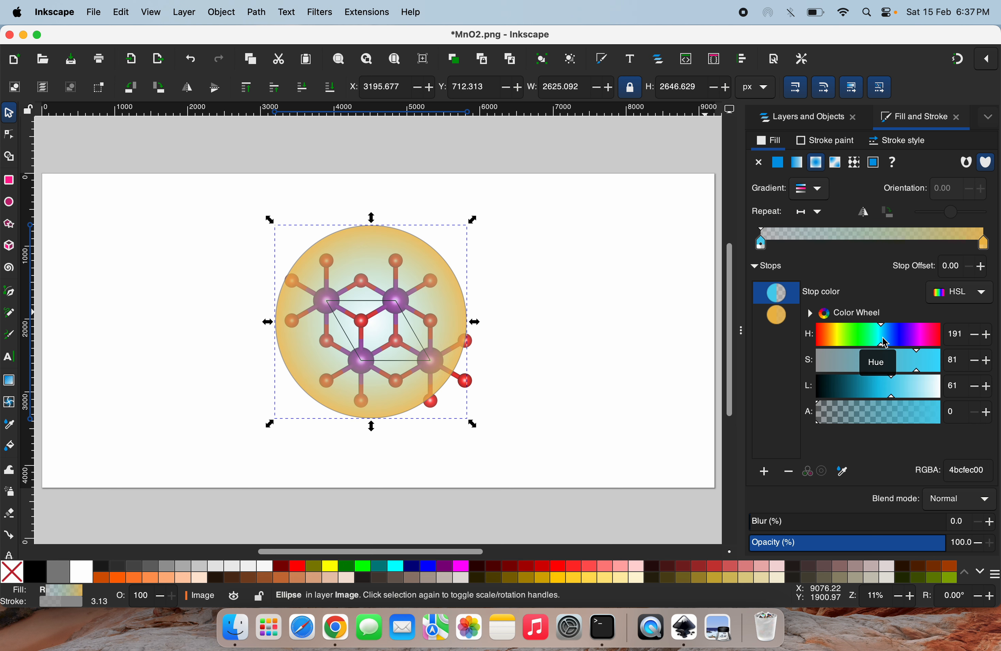
left_click(901, 342)
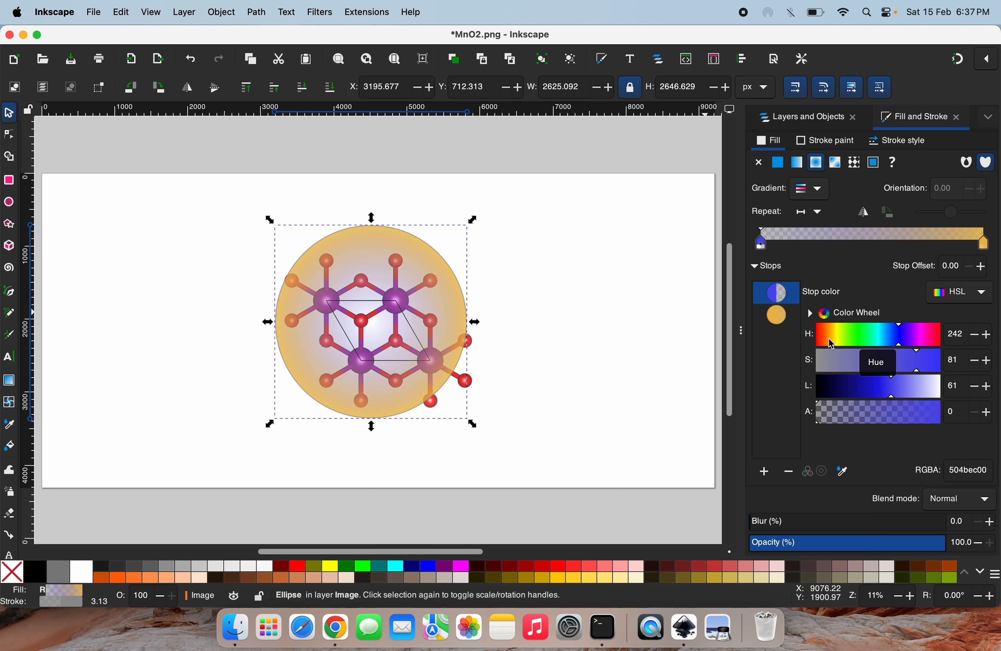
left_click(894, 413)
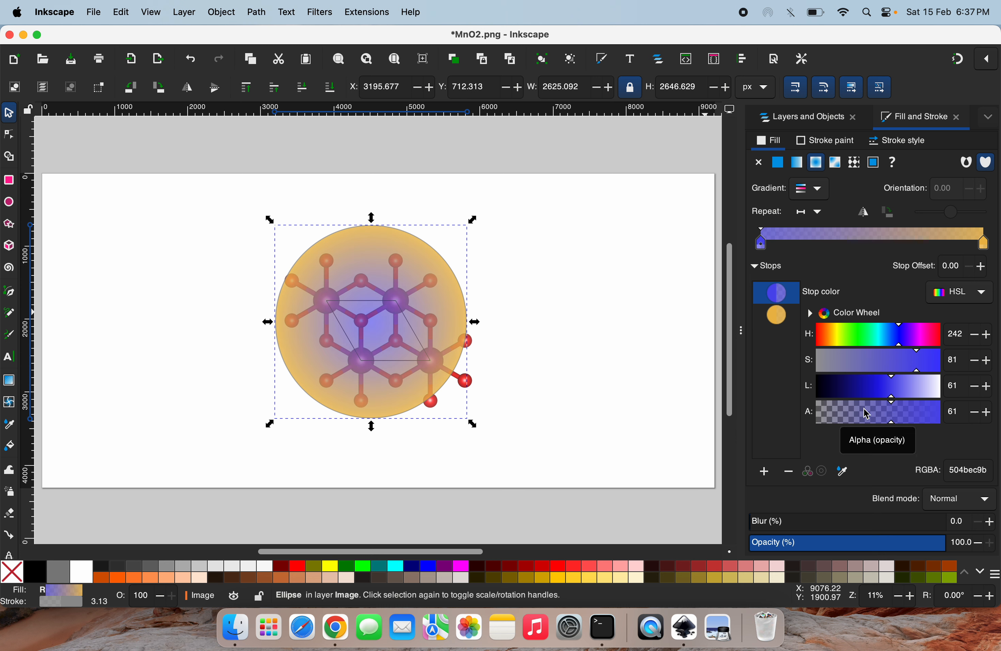
left_click(854, 414)
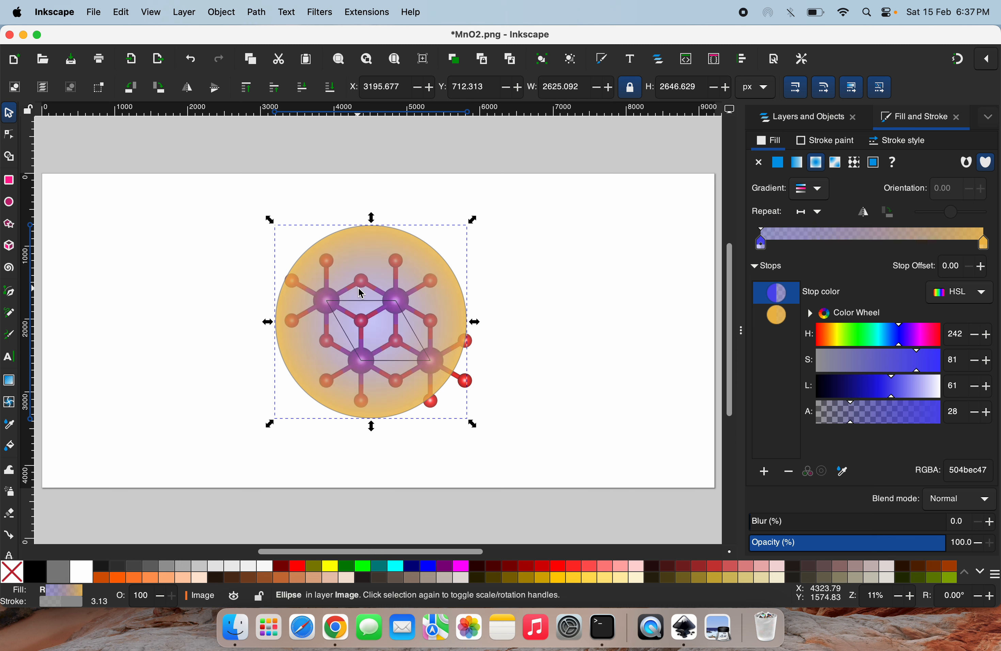